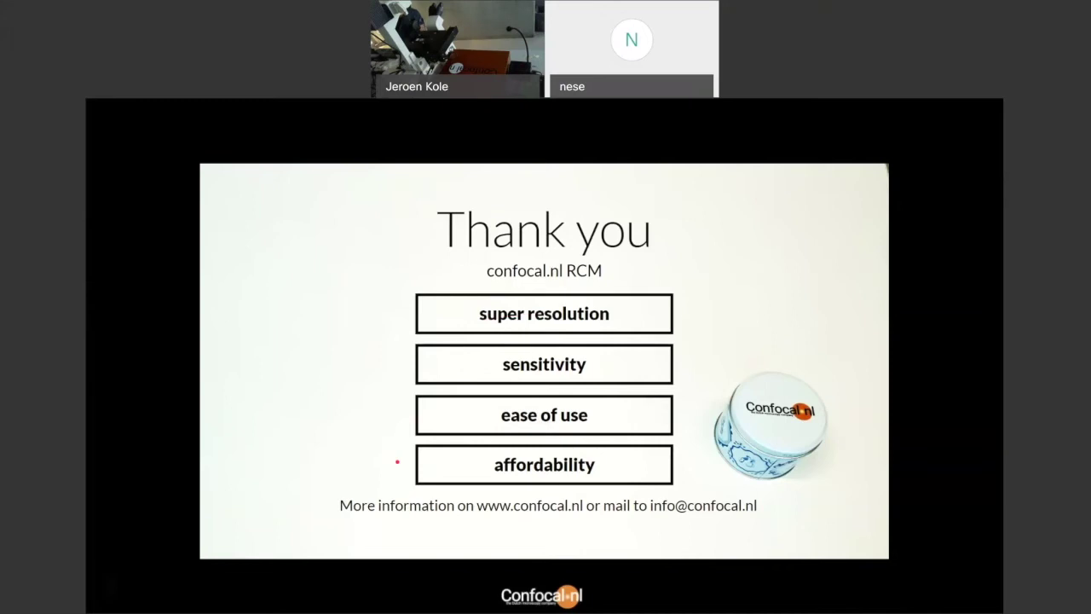
Step: Switch through the RCM 405, 488, 561 and 640 optical configurations and return to RCM 488
{"action": "mouse_move", "coordinate": [273, 609]}
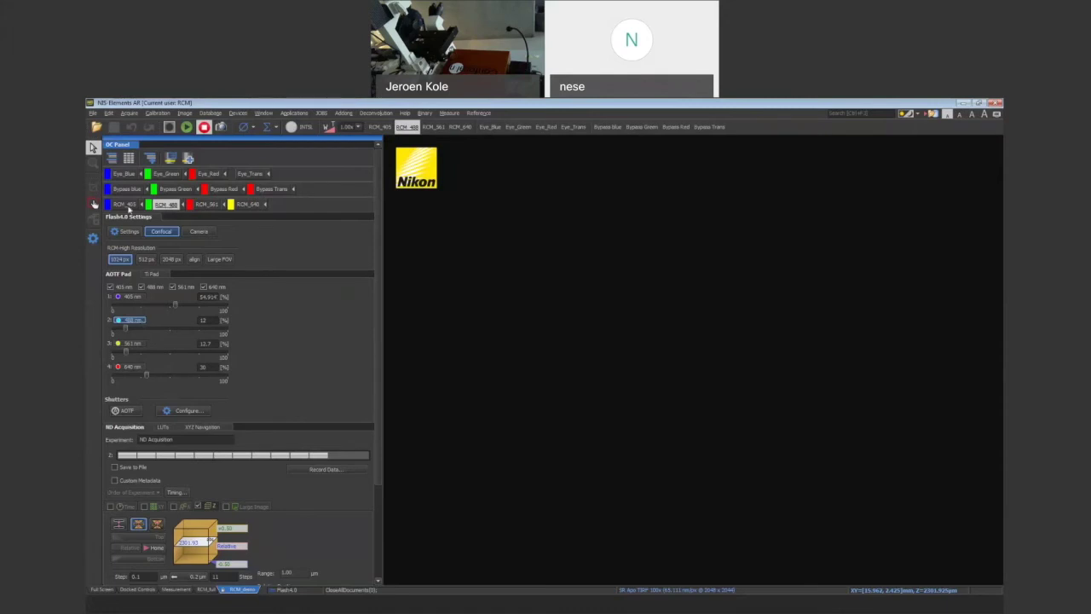
{"action": "left_click", "coordinate": [123, 205]}
{"action": "left_click", "coordinate": [166, 205]}
{"action": "left_click", "coordinate": [207, 205]}
{"action": "left_click", "coordinate": [248, 205]}
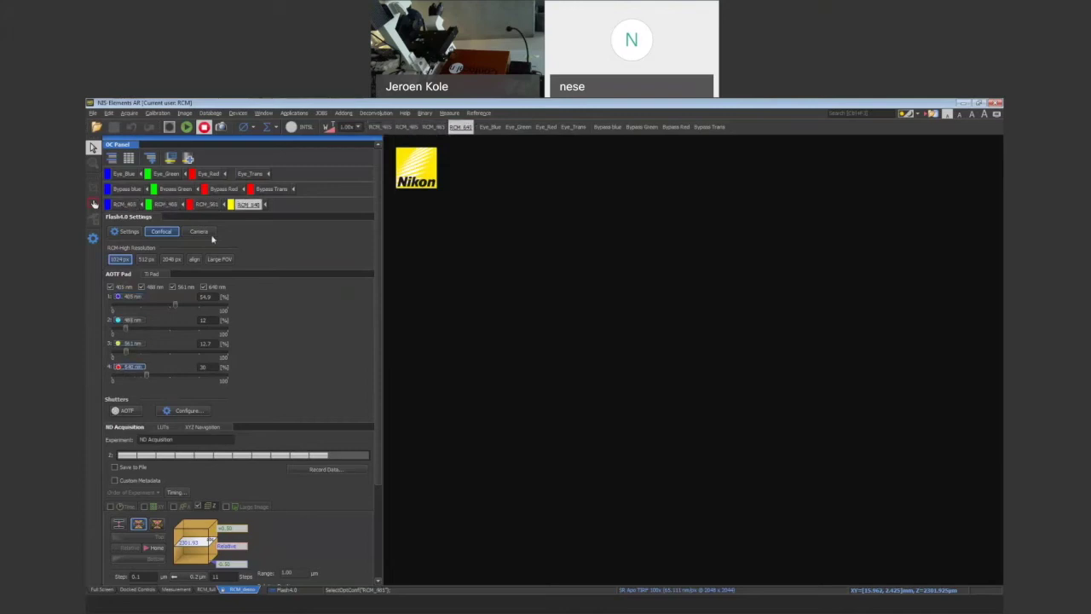
{"action": "left_click", "coordinate": [207, 204]}
{"action": "left_click", "coordinate": [166, 205]}
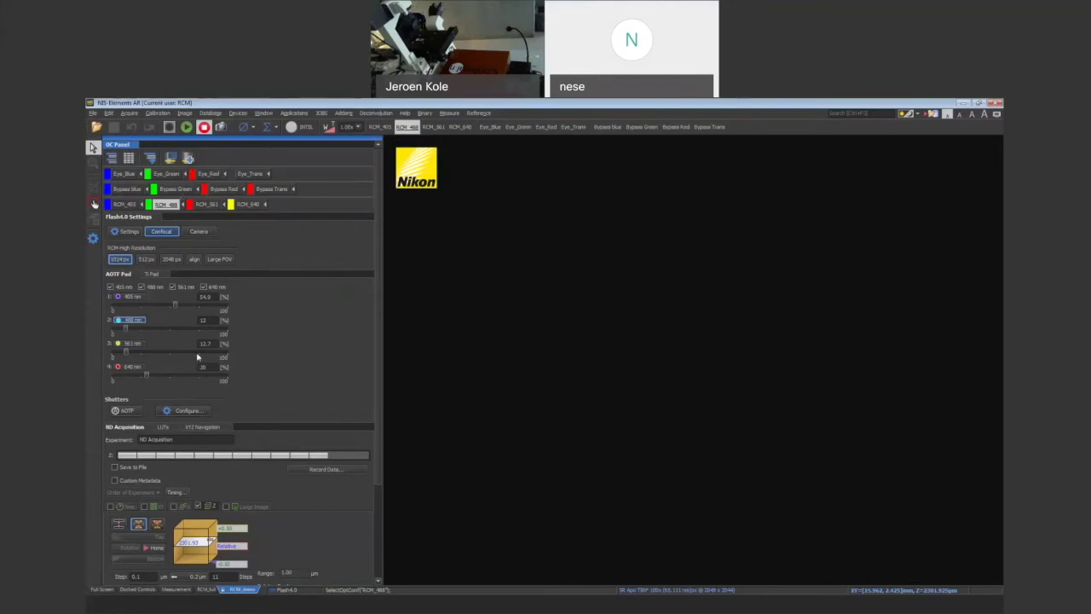
Step: Activate the Bypass Green optical configuration and start live imaging of the sample
{"action": "scroll", "coordinate": [207, 344], "scroll_direction": "up", "scroll_amount": 2}
{"action": "left_click", "coordinate": [164, 188]}
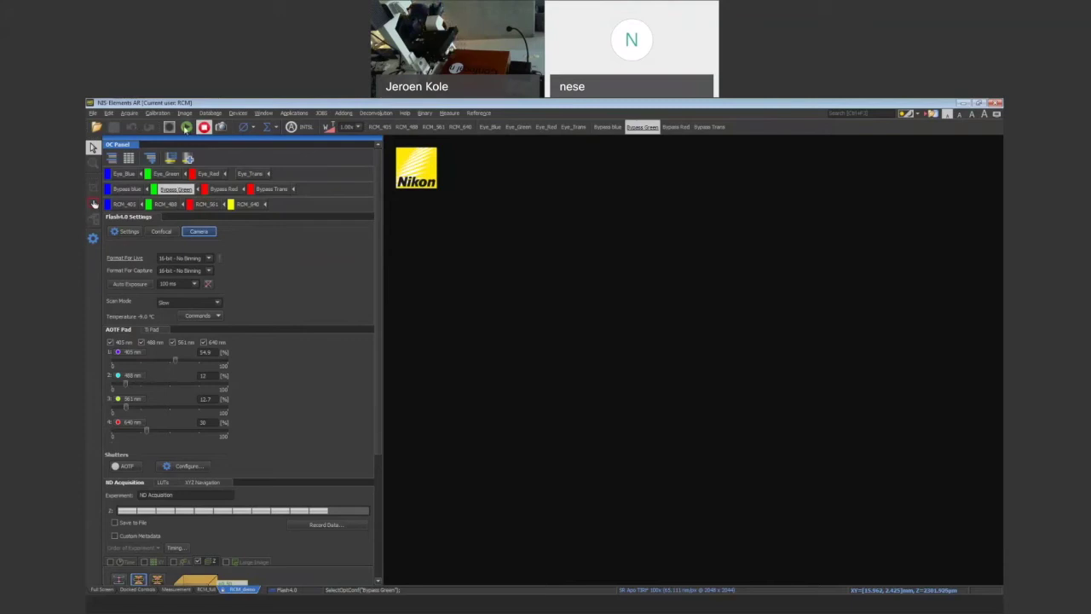
{"action": "left_click", "coordinate": [185, 128]}
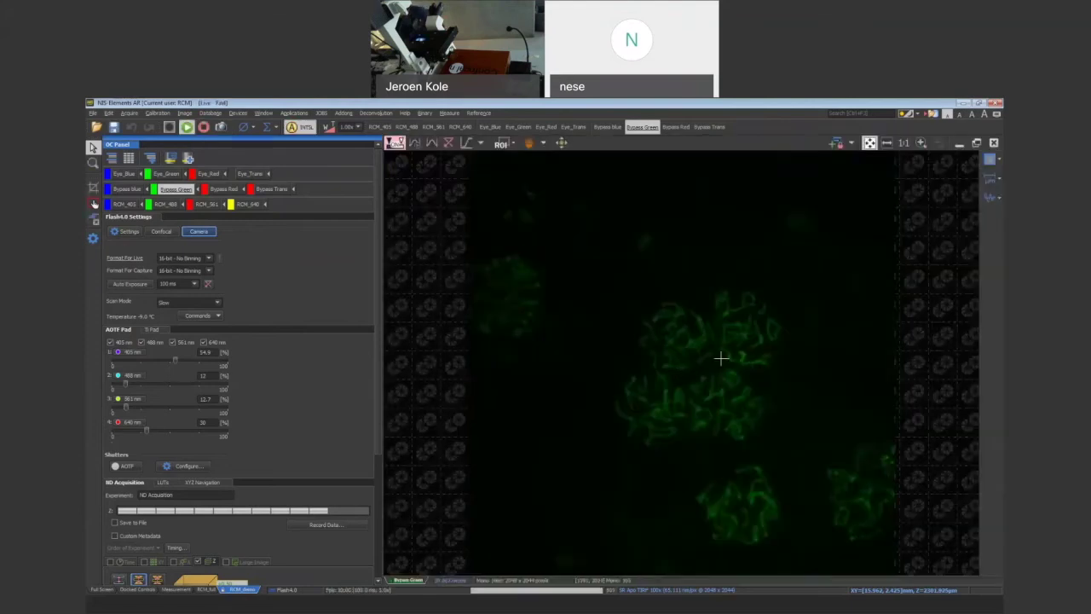
Step: Move the stage in XY to shift the cell cluster within the live image, and freeze the live view
{"action": "left_click", "coordinate": [561, 144]}
{"action": "left_click", "coordinate": [721, 358]}
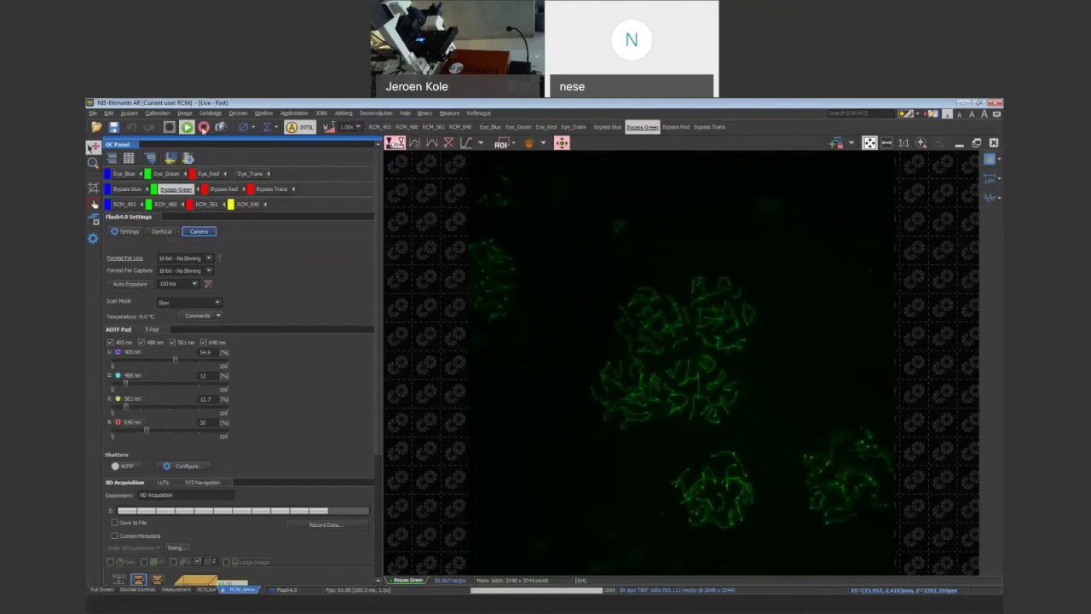
{"action": "left_click", "coordinate": [203, 127]}
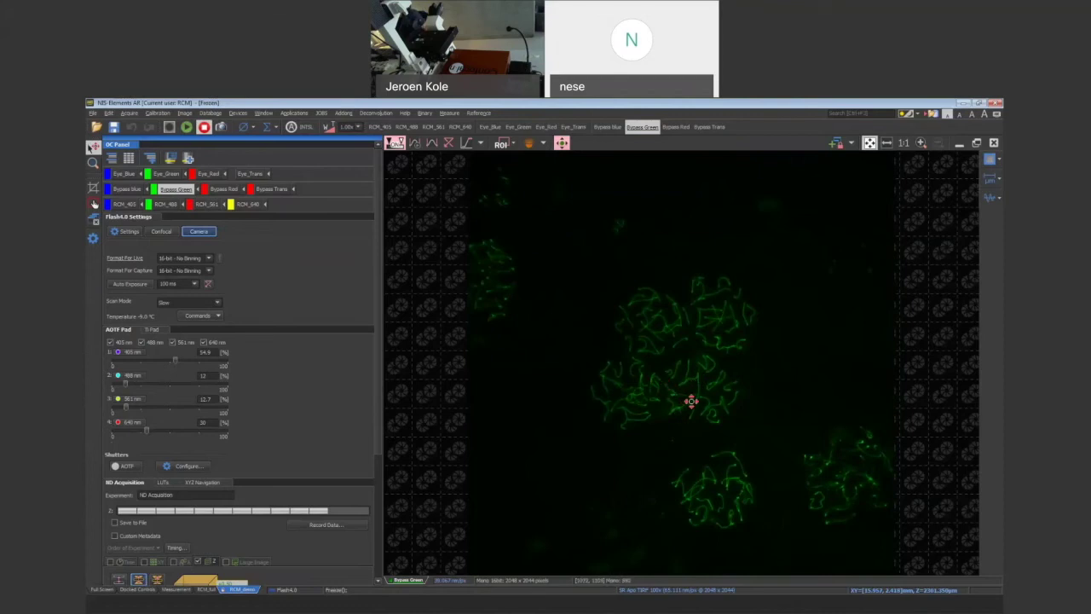
Step: Inspect the frozen bypass image up close and run the ND acquisition of the defined Z-stack
{"action": "scroll", "coordinate": [686, 403], "scroll_direction": "up", "scroll_amount": 3}
{"action": "scroll", "coordinate": [691, 404], "scroll_direction": "up", "scroll_amount": 1}
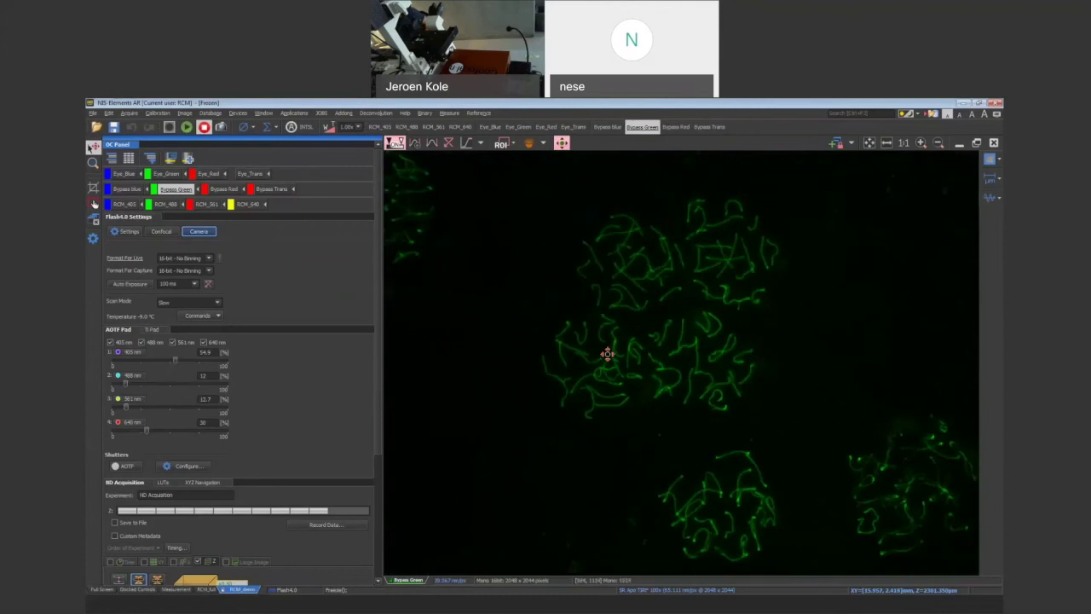
{"action": "scroll", "coordinate": [368, 385], "scroll_direction": "down", "scroll_amount": 5}
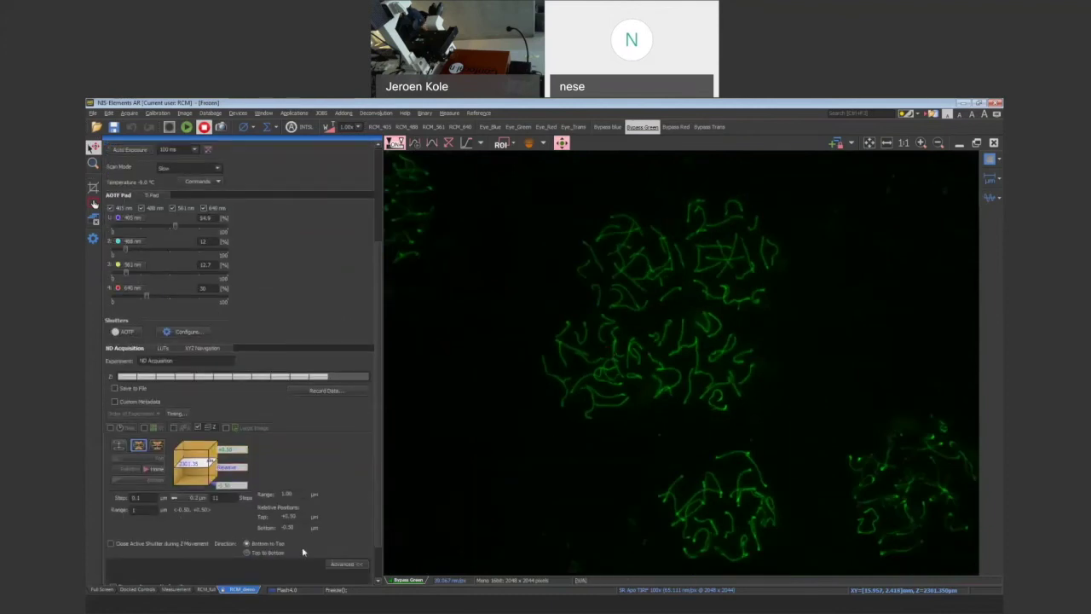
{"action": "scroll", "coordinate": [378, 563], "scroll_direction": "down", "scroll_amount": 2}
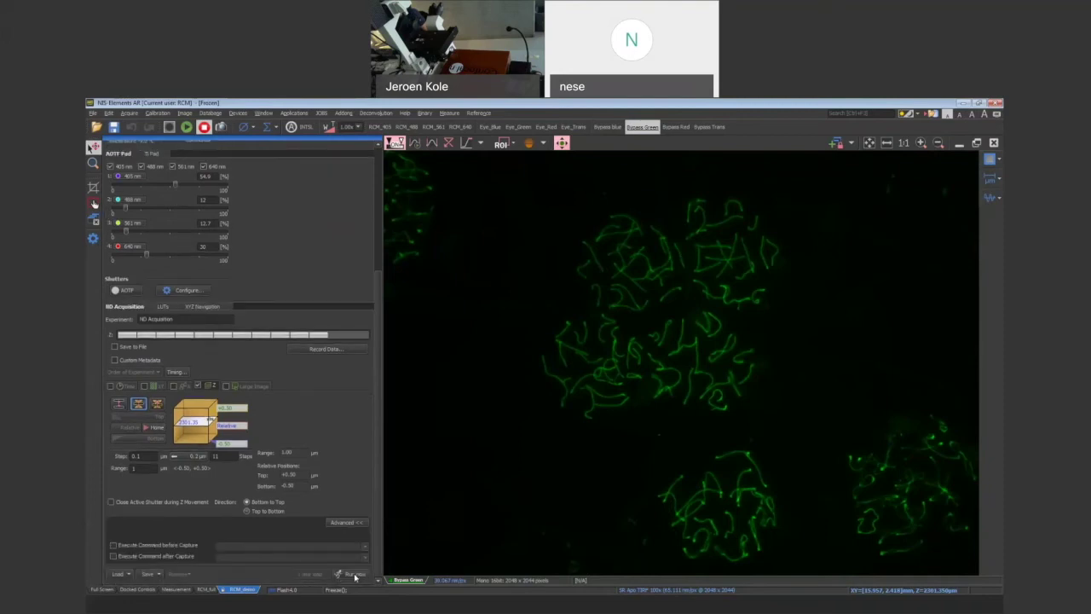
{"action": "left_click", "coordinate": [355, 577]}
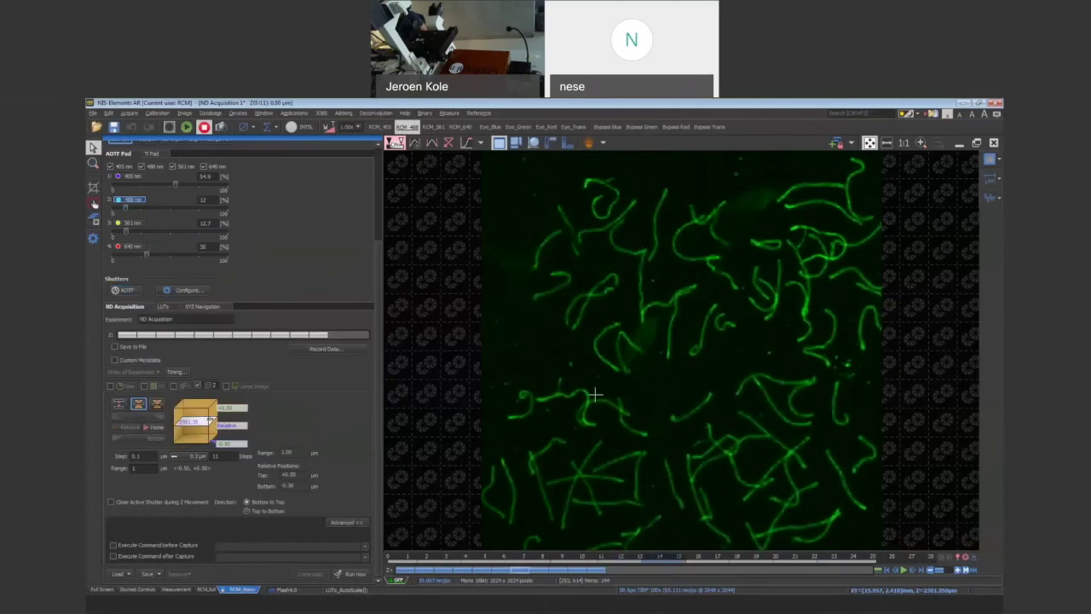
Step: Examine the fine strands and their crossings in the RCM 488 Z-stack at several magnifications
{"action": "scroll", "coordinate": [595, 394], "scroll_direction": "up", "scroll_amount": 5}
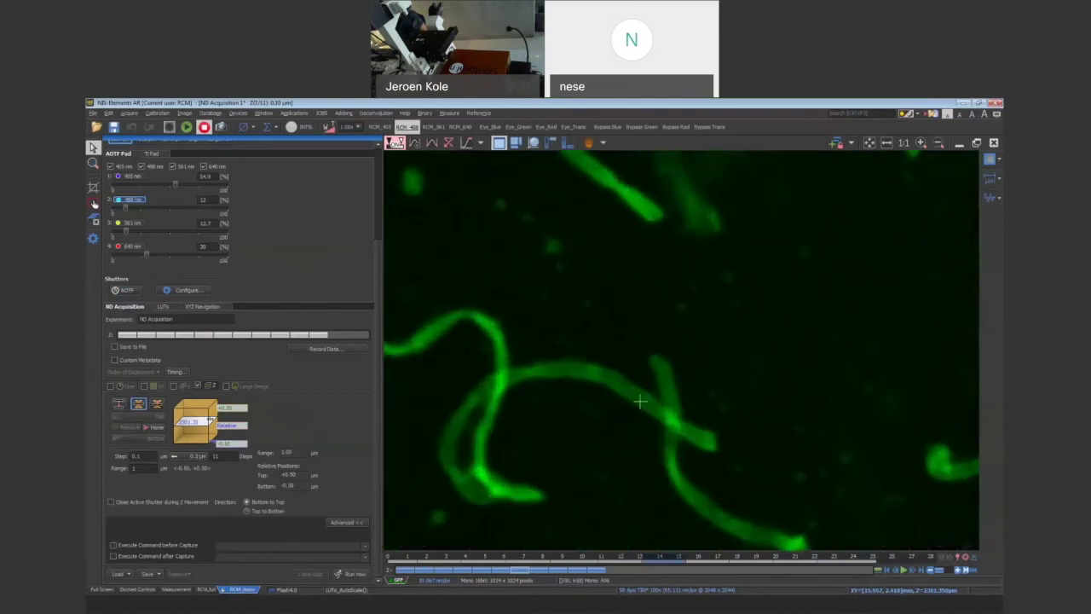
{"action": "scroll", "coordinate": [646, 399], "scroll_direction": "down", "scroll_amount": 1}
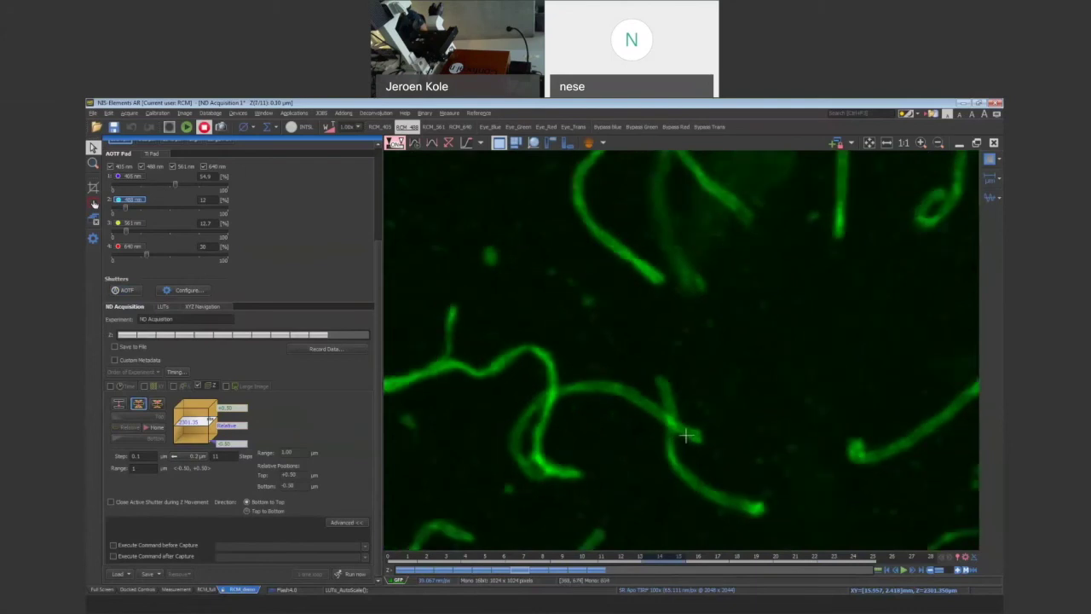
{"action": "scroll", "coordinate": [716, 424], "scroll_direction": "down", "scroll_amount": 3}
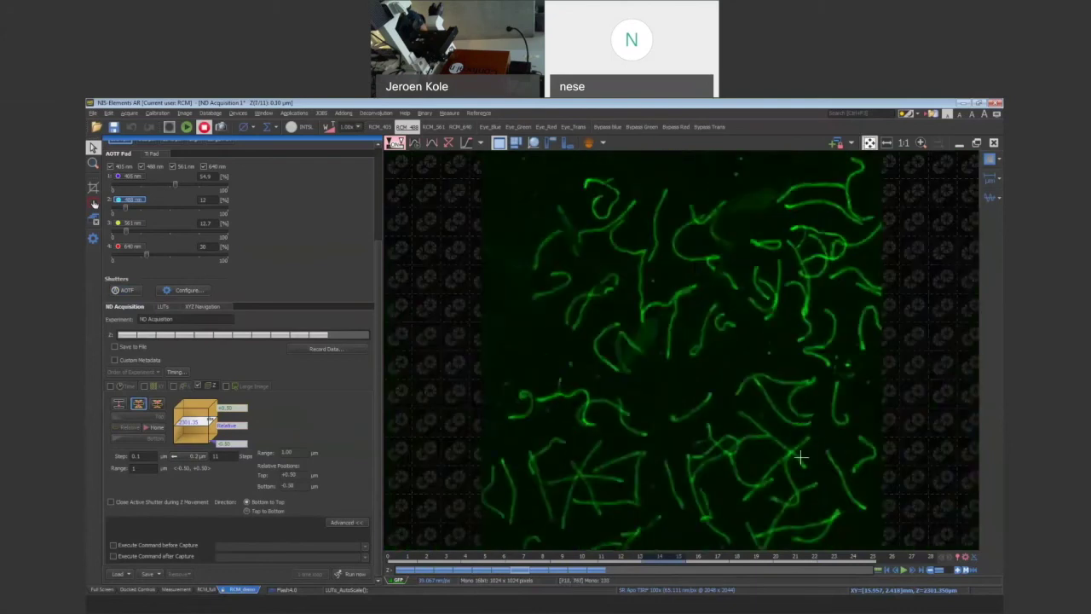
{"action": "scroll", "coordinate": [802, 458], "scroll_direction": "up", "scroll_amount": 4}
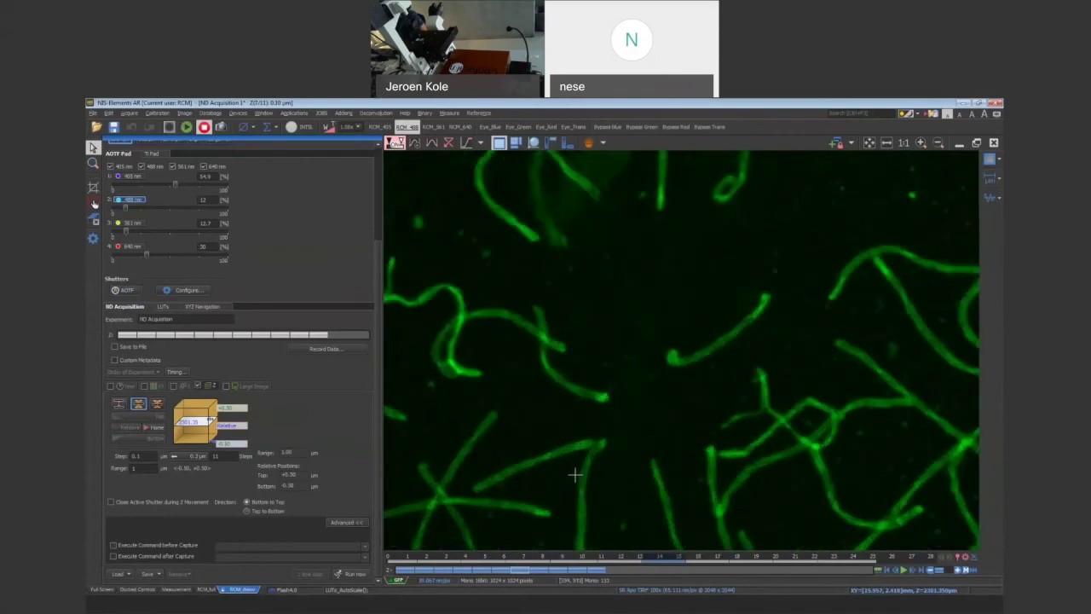
{"action": "scroll", "coordinate": [576, 474], "scroll_direction": "up", "scroll_amount": 2}
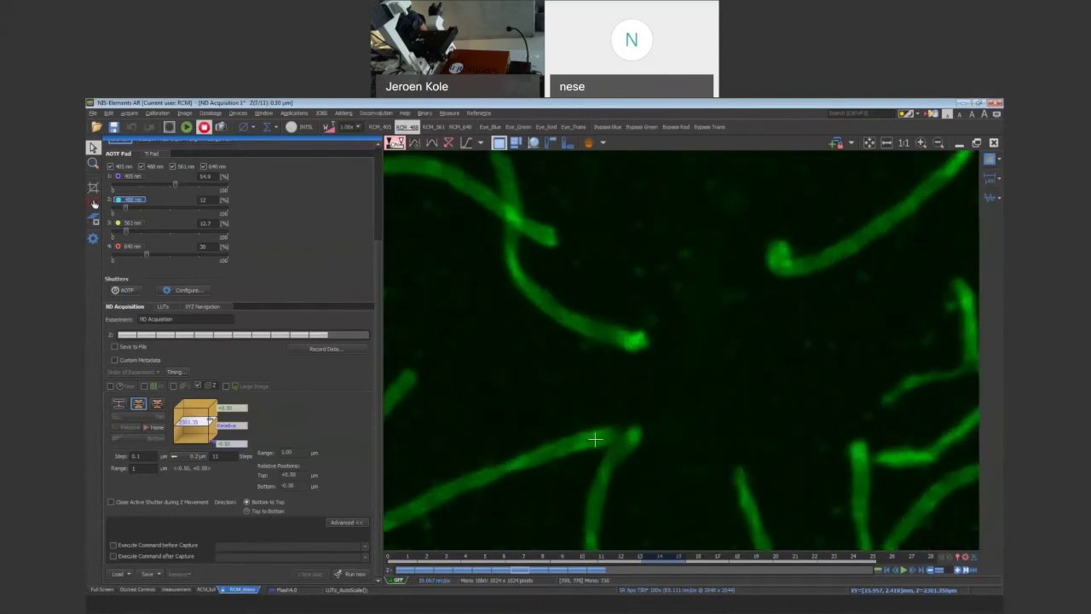
{"action": "scroll", "coordinate": [551, 441], "scroll_direction": "down", "scroll_amount": 4}
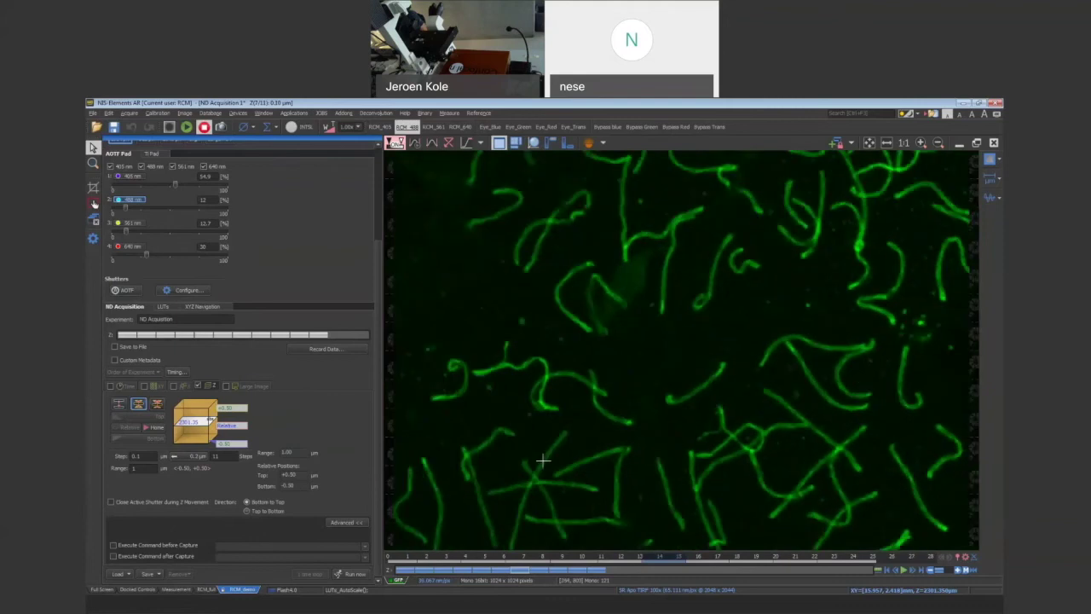
{"action": "scroll", "coordinate": [543, 461], "scroll_direction": "down", "scroll_amount": 2}
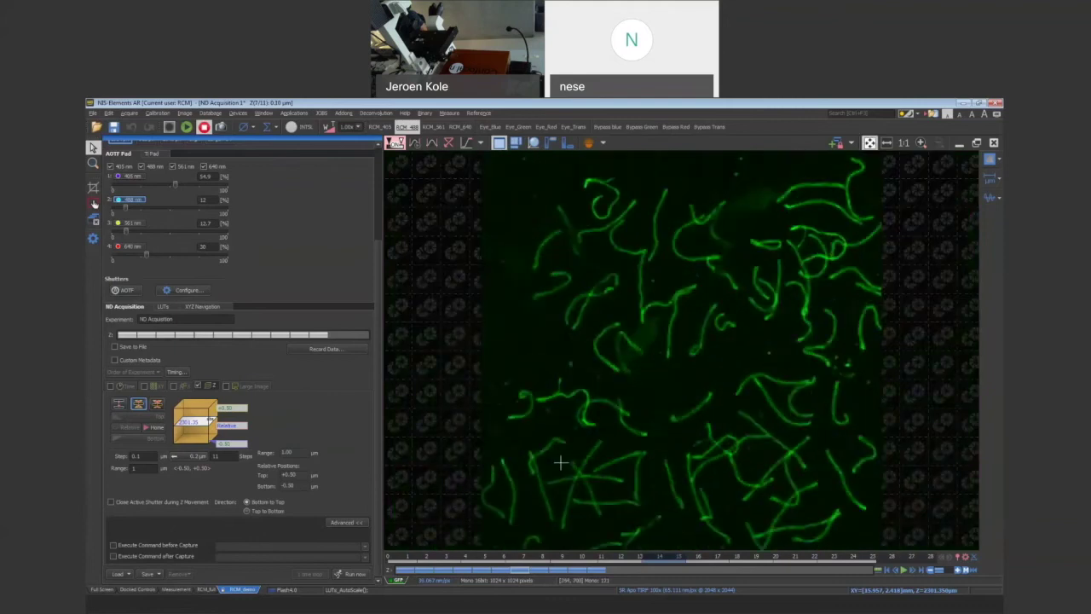
Step: Restore the maximized image window and bring up the Bypass Green Z-stack to examine the same cell cluster
{"action": "left_click", "coordinate": [978, 143]}
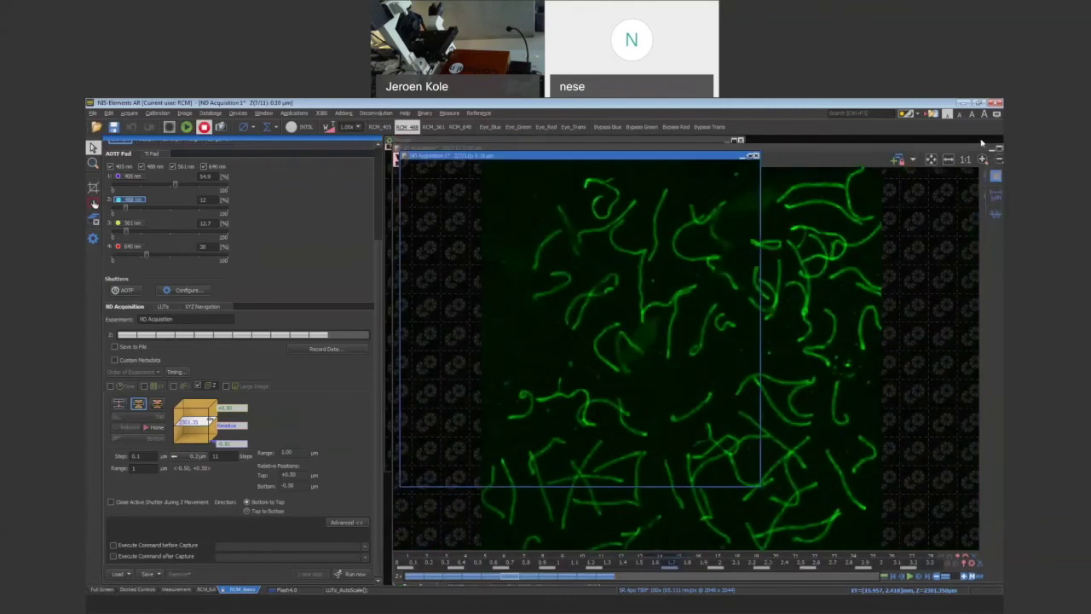
{"action": "left_click", "coordinate": [747, 155]}
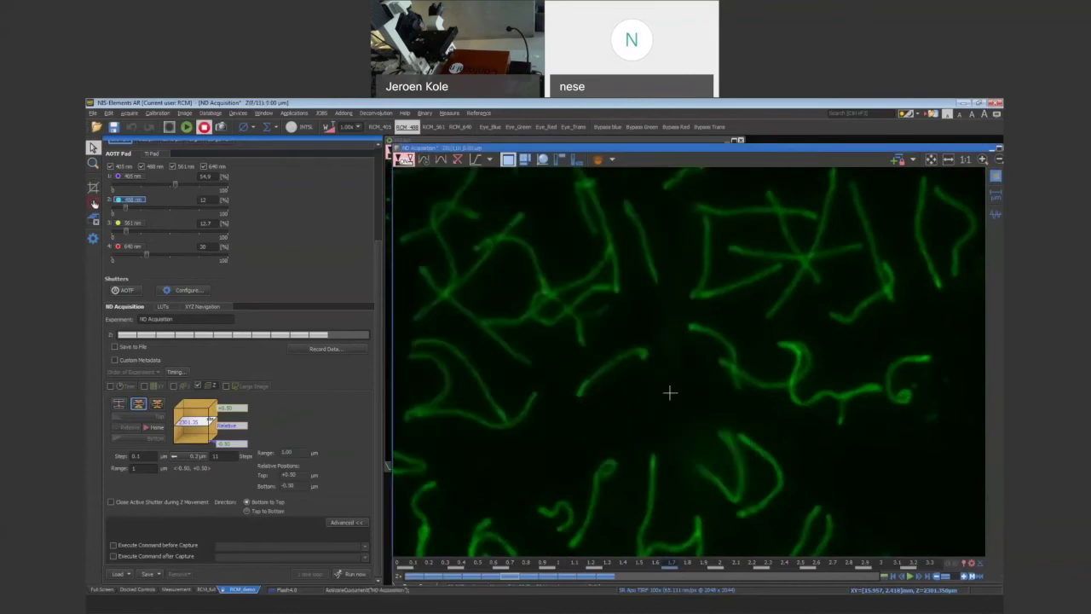
{"action": "scroll", "coordinate": [474, 362], "scroll_direction": "down", "scroll_amount": 3}
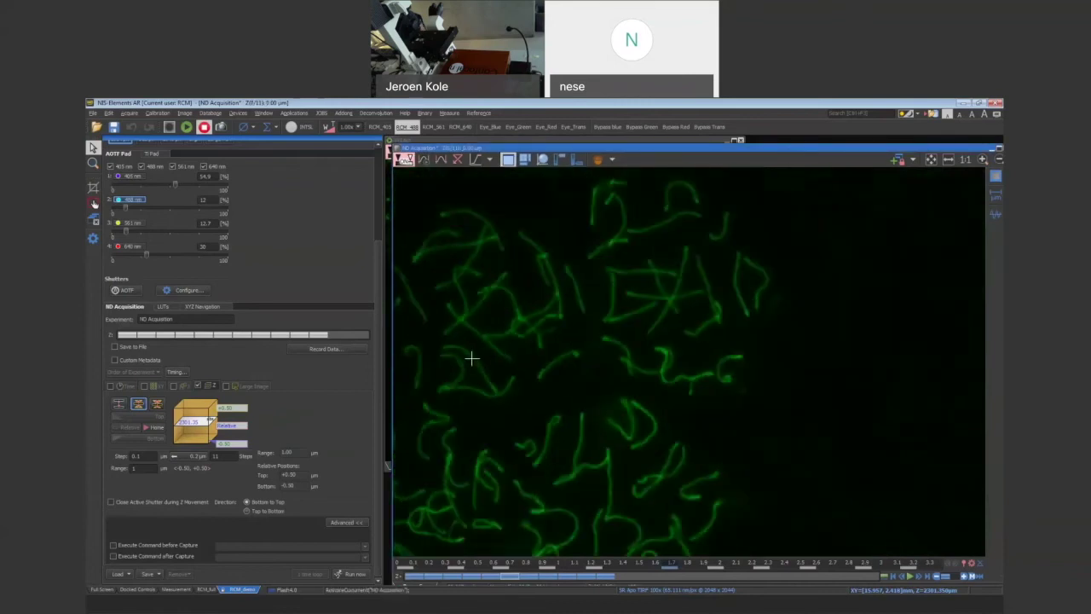
{"action": "scroll", "coordinate": [460, 366], "scroll_direction": "down", "scroll_amount": 2}
{"action": "scroll", "coordinate": [448, 392], "scroll_direction": "up", "scroll_amount": 2}
{"action": "scroll", "coordinate": [439, 401], "scroll_direction": "down", "scroll_amount": 3}
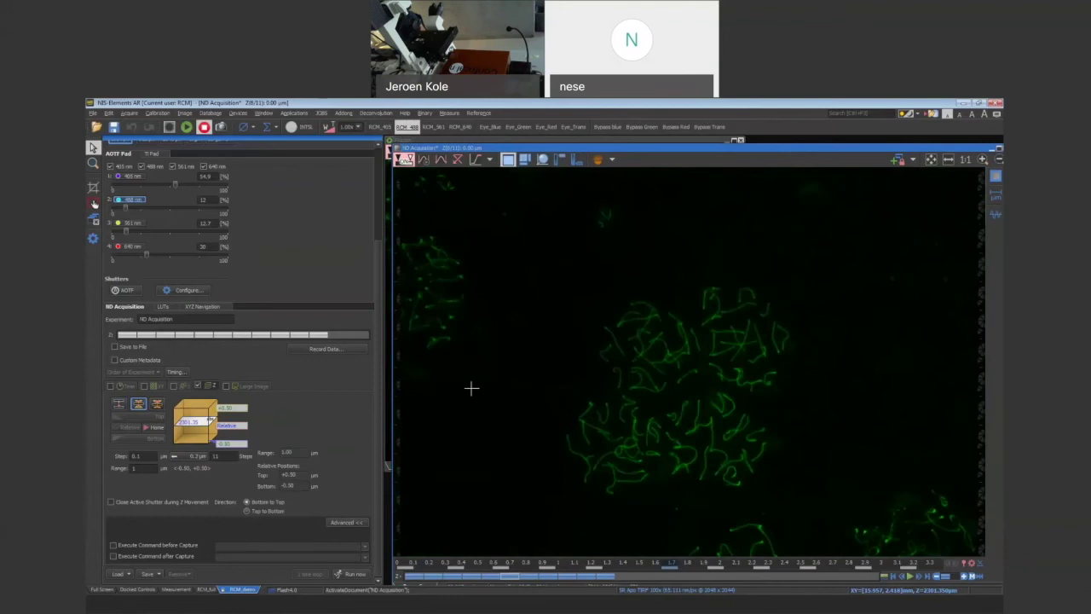
{"action": "scroll", "coordinate": [699, 397], "scroll_direction": "up", "scroll_amount": 3}
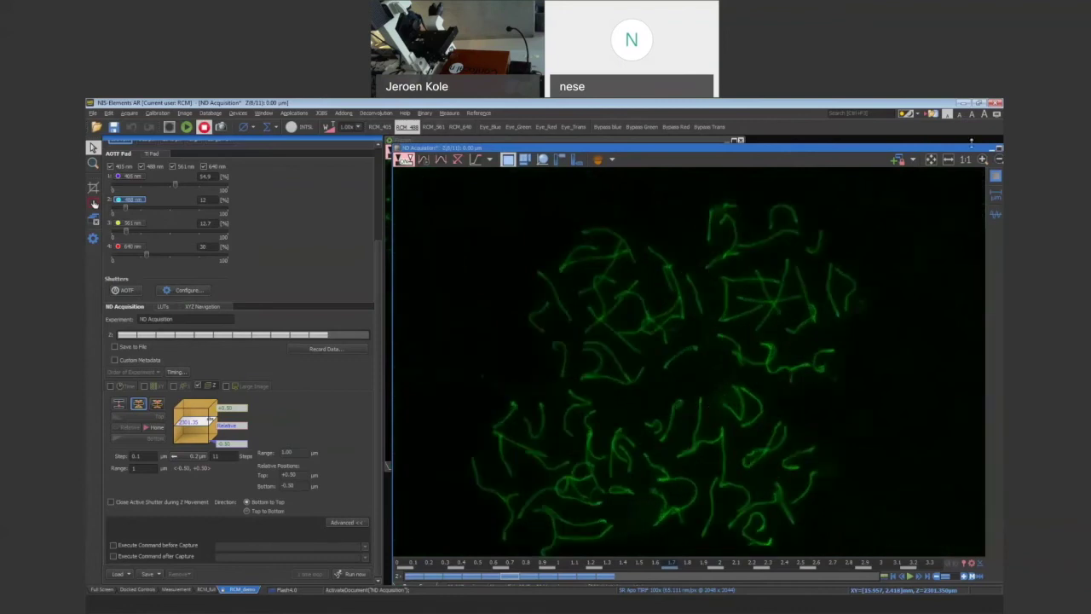
Step: Place the bypass Z-stack beside the RCM one, enlarge the matching strands, and show RCM slice 9 of 11
{"action": "left_click_drag", "start_coordinate": [971, 141], "coordinate": [656, 329]}
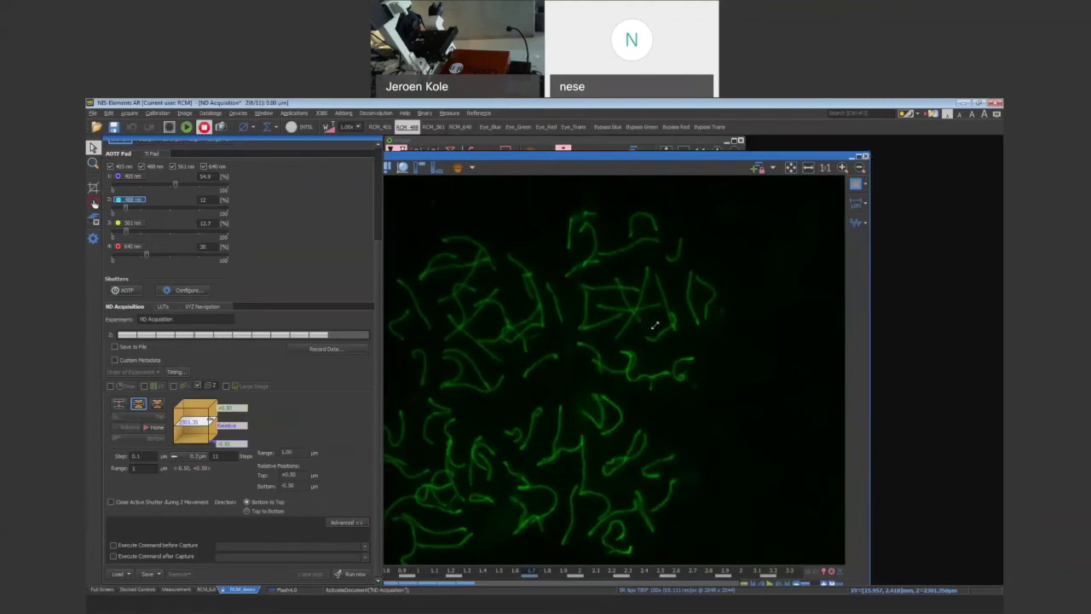
{"action": "left_click_drag", "start_coordinate": [558, 338], "coordinate": [909, 214]}
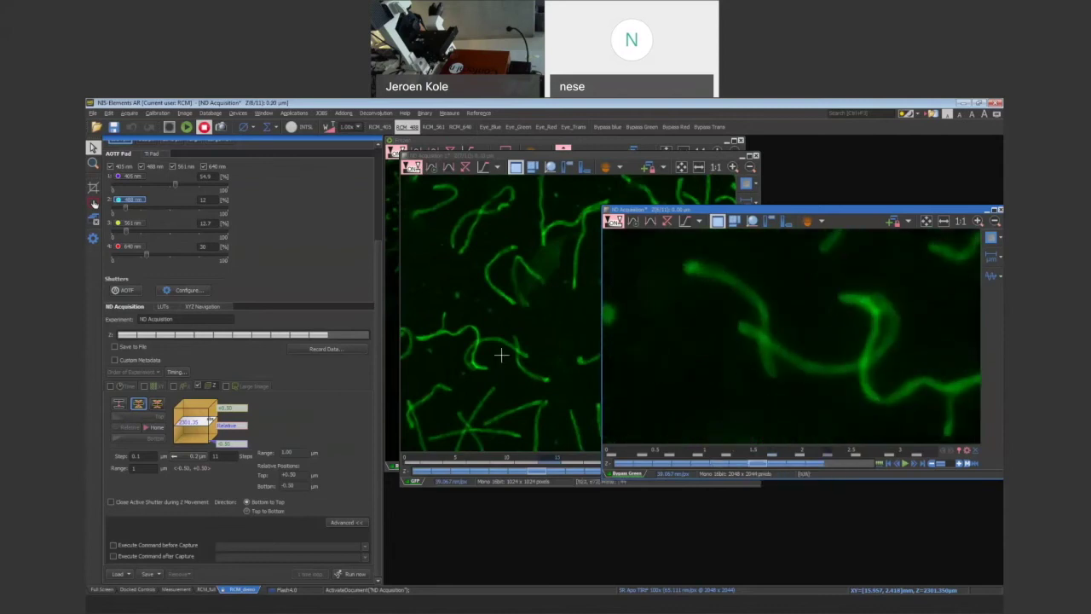
{"action": "scroll", "coordinate": [511, 353], "scroll_direction": "up", "scroll_amount": 5}
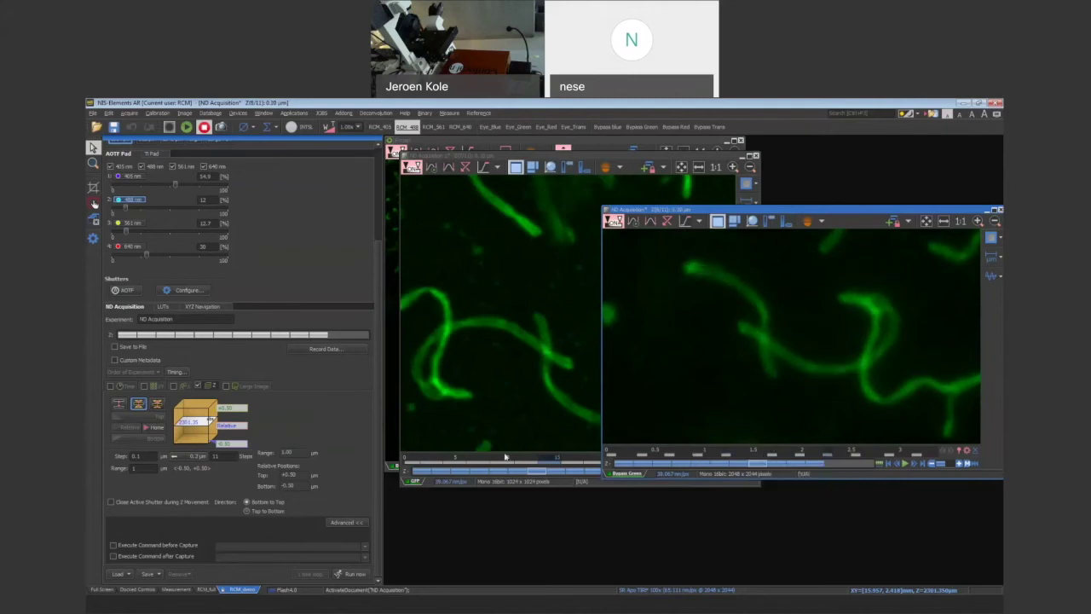
{"action": "left_click", "coordinate": [488, 175]}
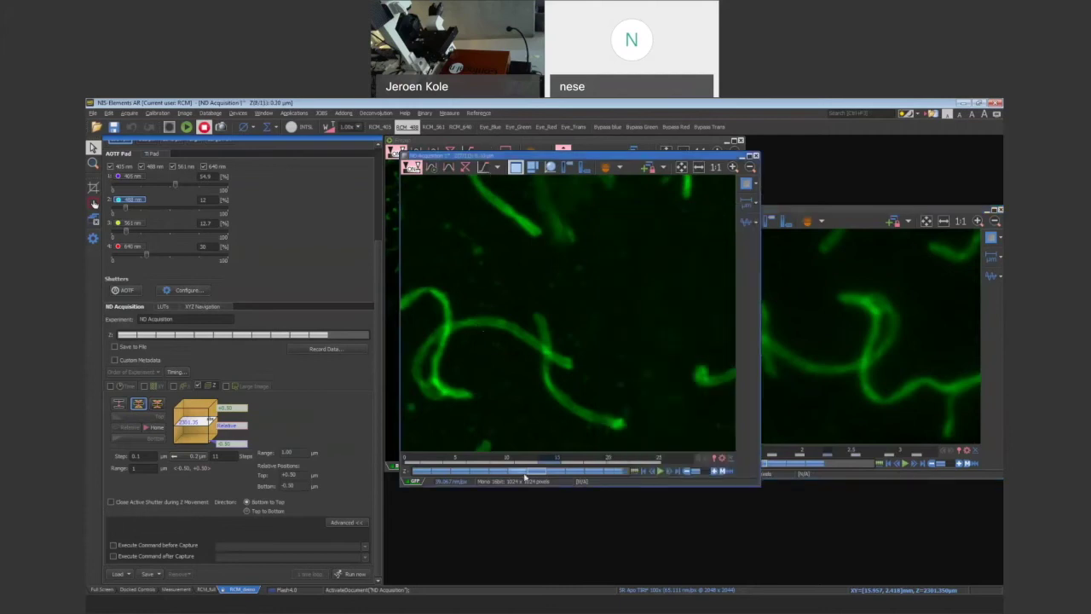
{"action": "left_click_drag", "start_coordinate": [523, 471], "coordinate": [567, 468]}
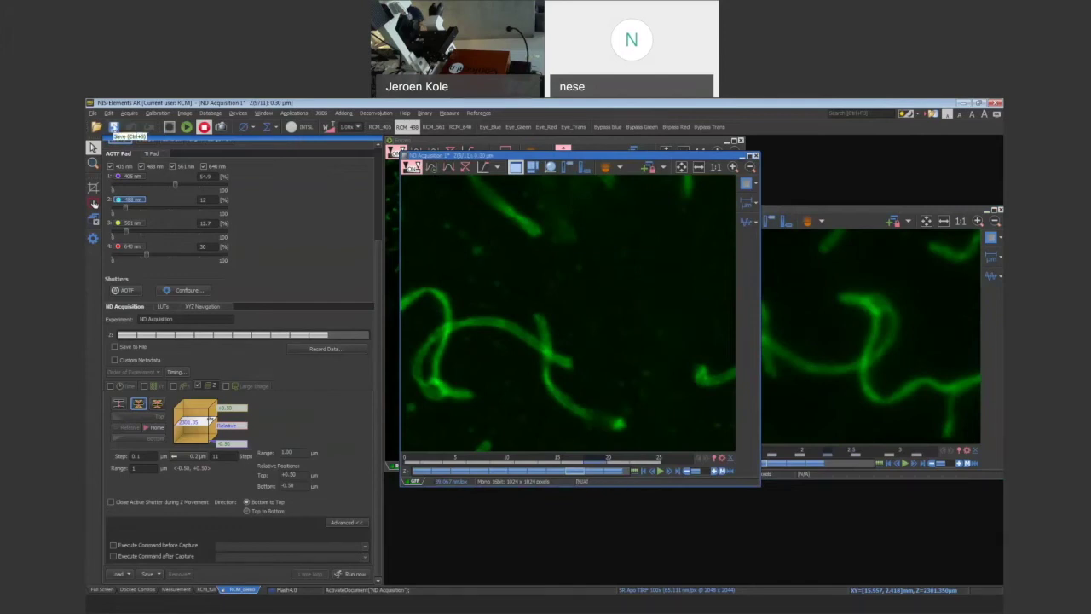
Step: Save the RCM Z-stack as an ND2 file named Chromosomes RCM 3 in the desktop folder Webinar 20190724
{"action": "key", "text": "ctrl+s"}
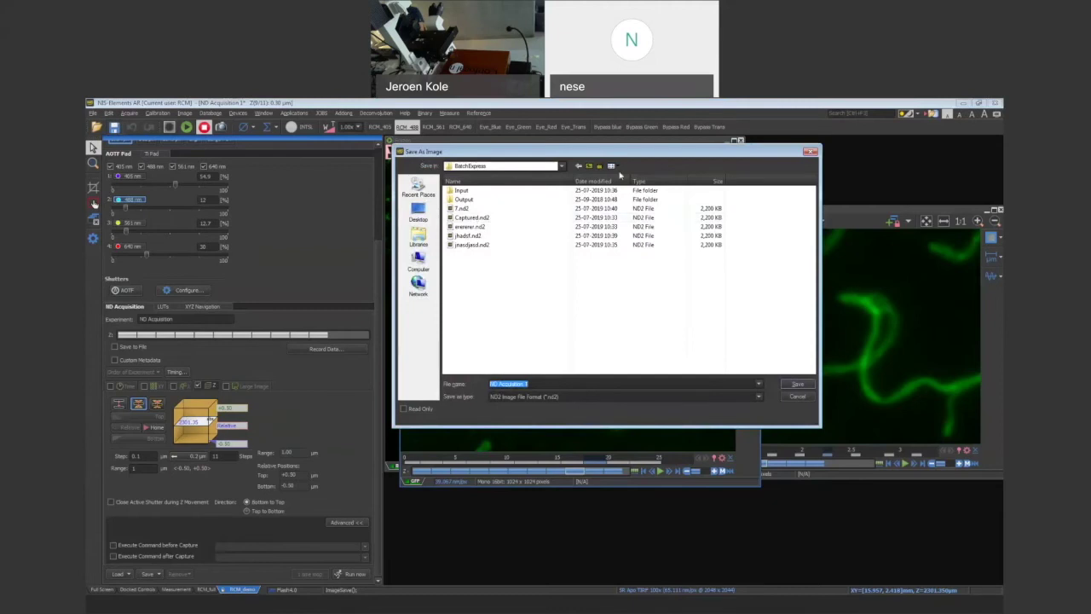
{"action": "left_click", "coordinate": [418, 212]}
{"action": "double_click", "coordinate": [476, 319]}
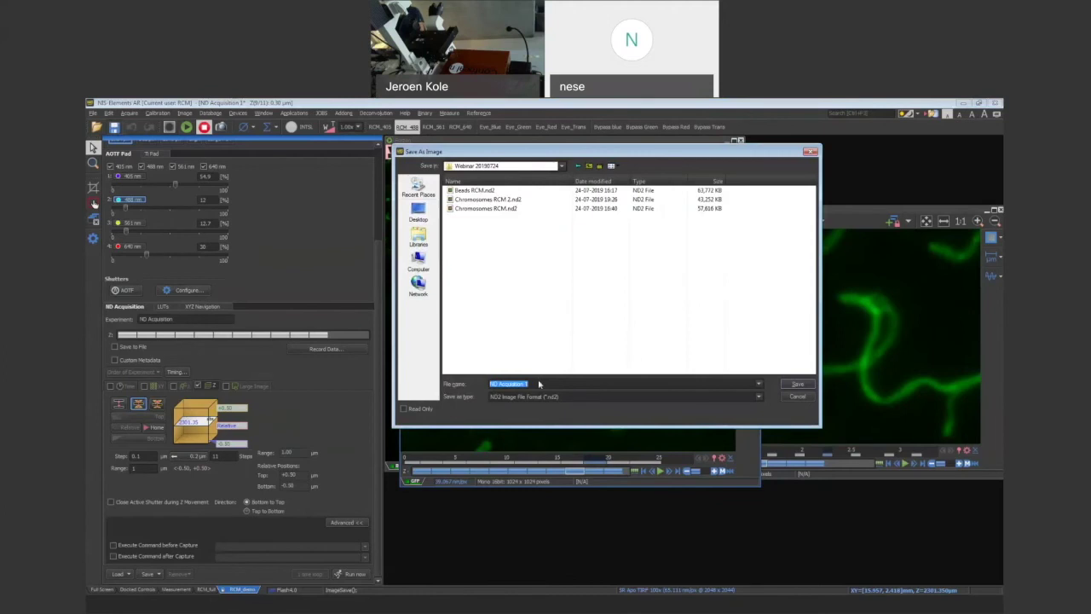
{"action": "type", "text": "Chromo"}
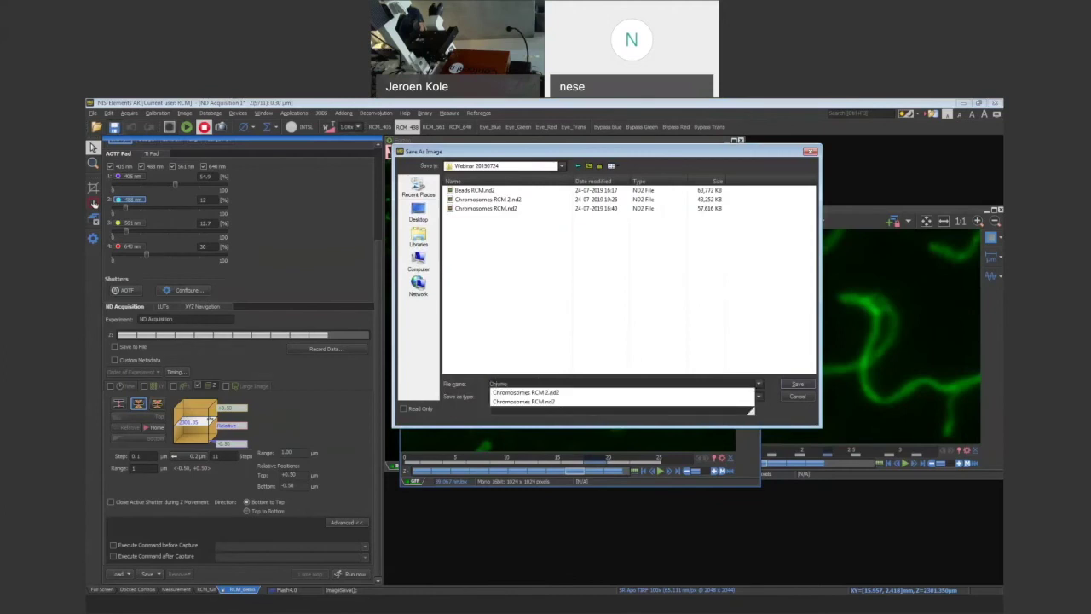
{"action": "key", "text": "Down"}
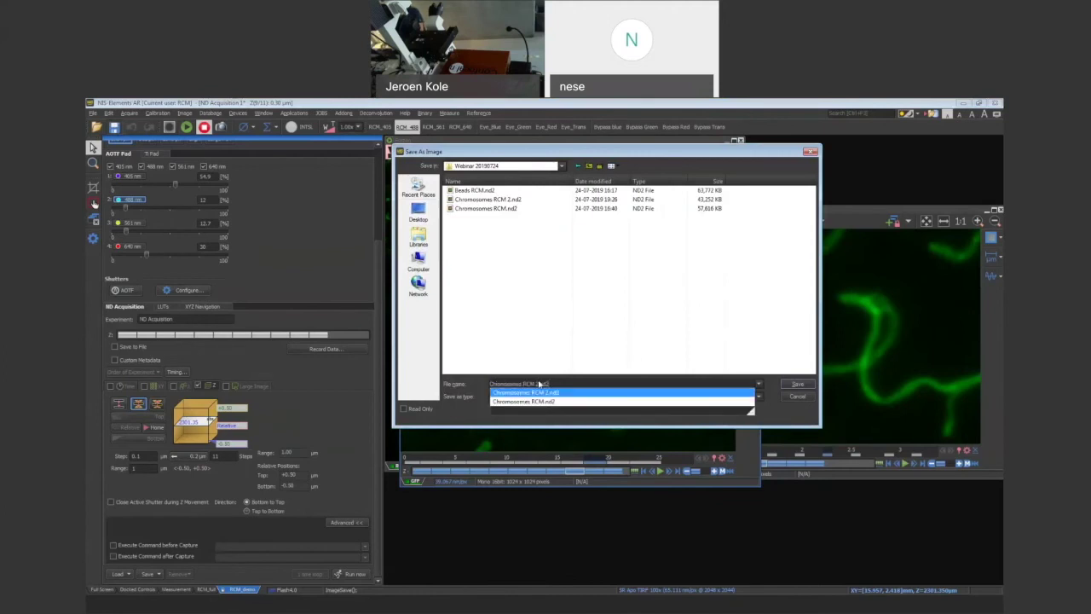
{"action": "left_click", "coordinate": [539, 384]}
{"action": "key", "text": "BackSpace"}
{"action": "type", "text": "3"}
{"action": "key", "text": "Return"}
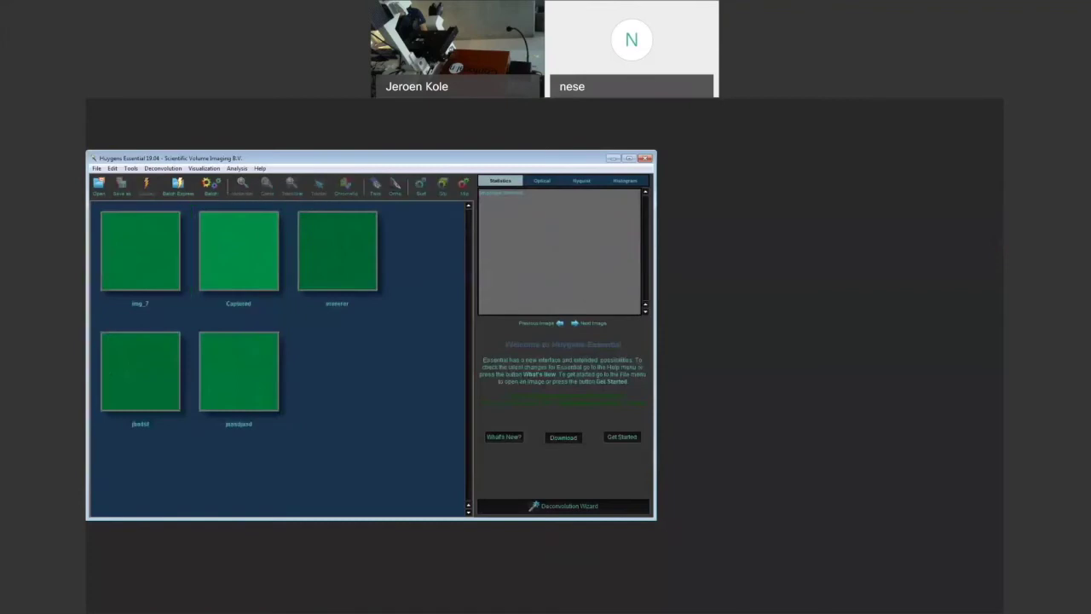
Step: Open the file Chromosomes RCM 3.nd2 from the Webinar 20190724 folder and acknowledge the wavelength notice
{"action": "left_click", "coordinate": [99, 186]}
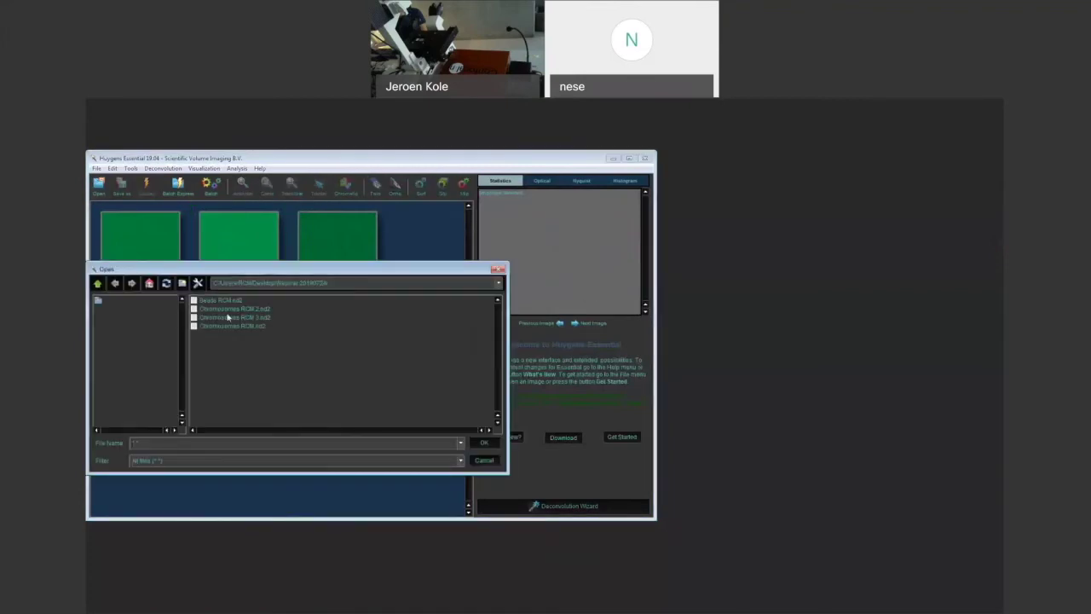
{"action": "left_click", "coordinate": [228, 317]}
{"action": "left_click", "coordinate": [481, 444]}
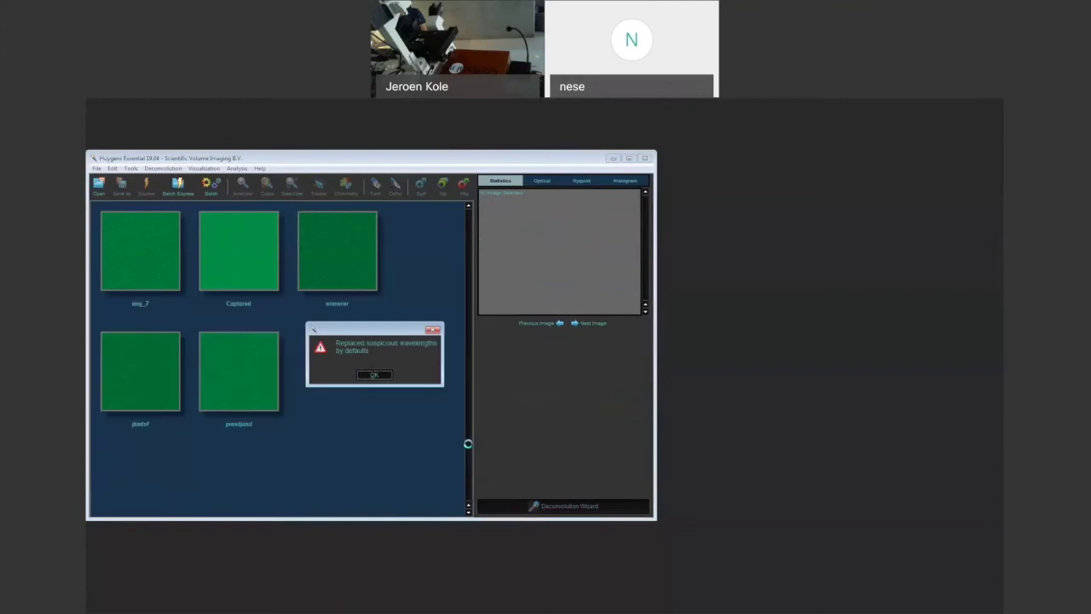
{"action": "left_click", "coordinate": [373, 376]}
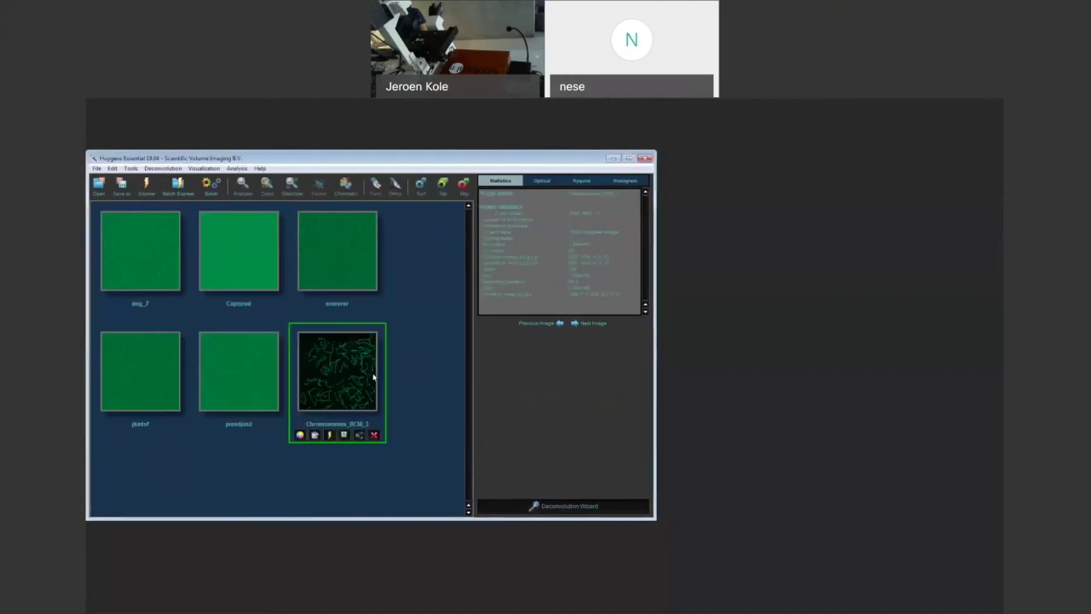
Step: Set the chromosome stack's microscope type to Rescan Confocal, change its embedding medium, and accept all microscopic parameters as verified
{"action": "right_click", "coordinate": [342, 375]}
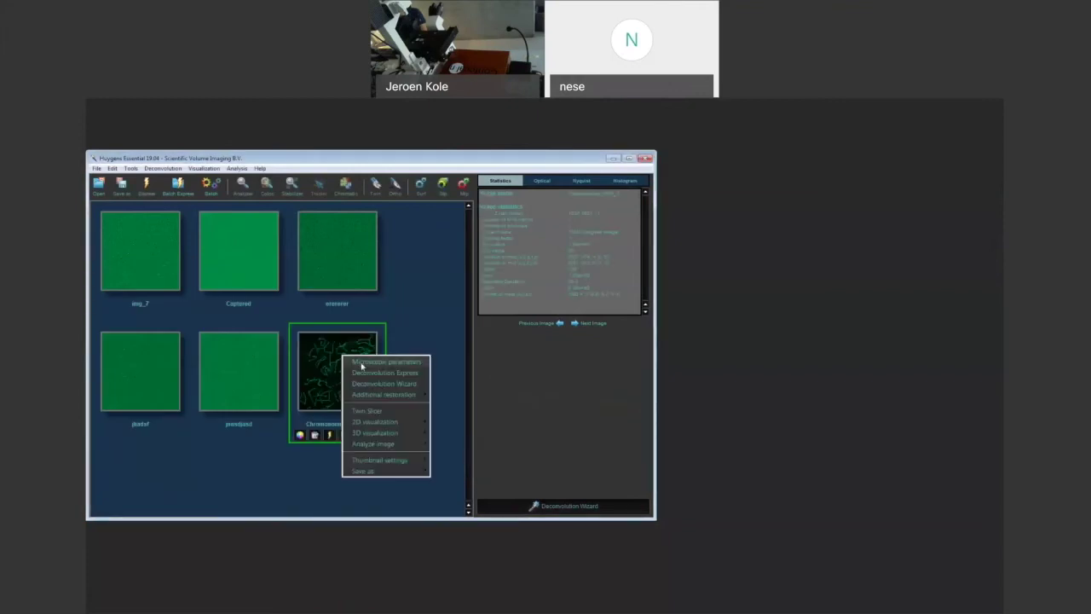
{"action": "left_click", "coordinate": [361, 367]}
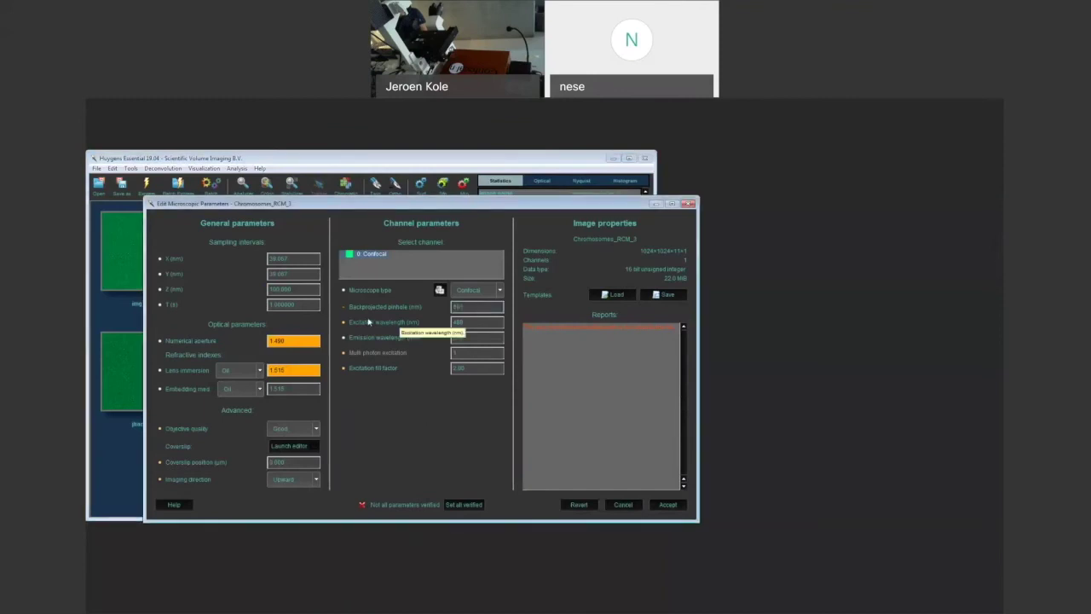
{"action": "left_click", "coordinate": [479, 290]}
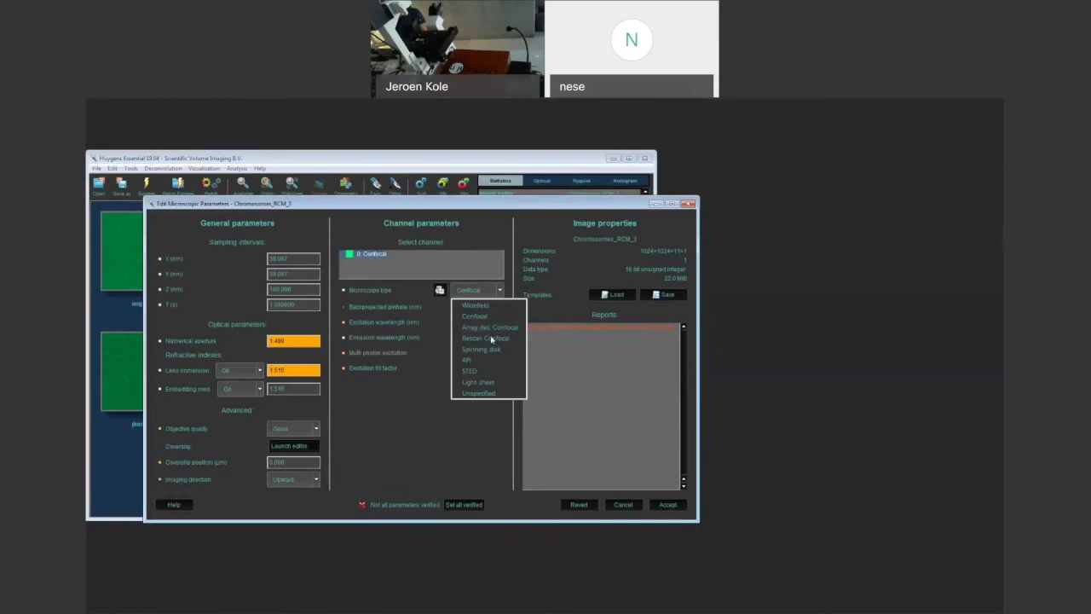
{"action": "left_click", "coordinate": [492, 339]}
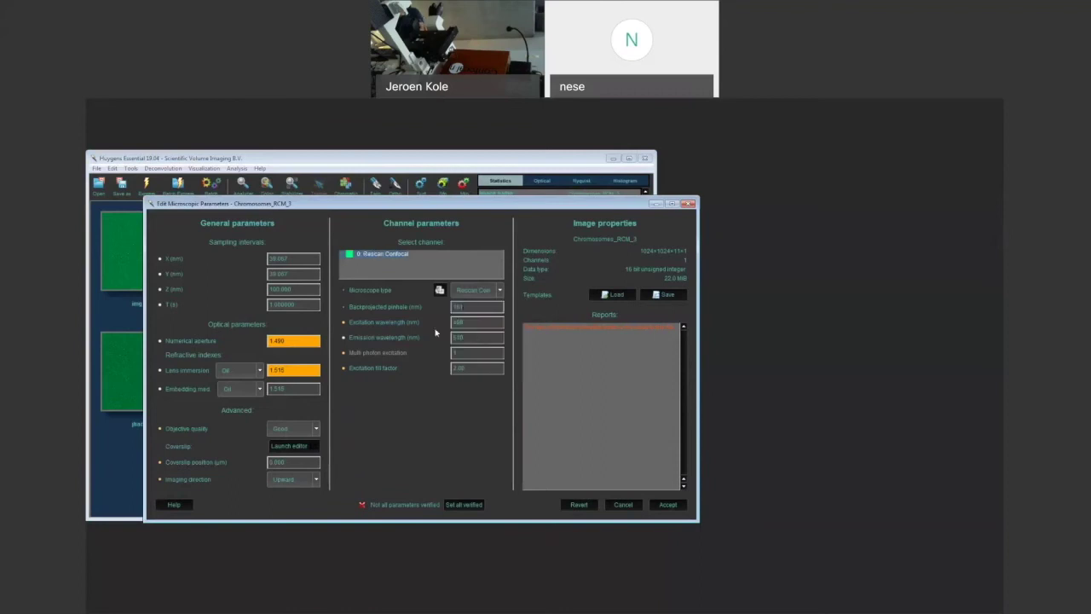
{"action": "left_click", "coordinate": [260, 388]}
{"action": "left_click", "coordinate": [244, 418]}
{"action": "left_click", "coordinate": [464, 505]}
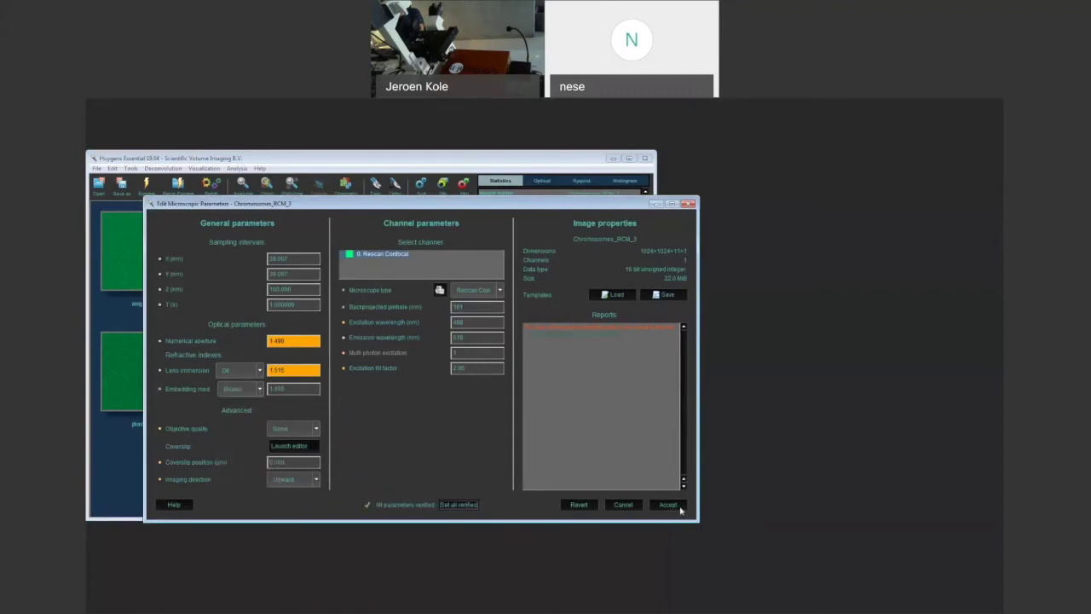
{"action": "left_click", "coordinate": [670, 505]}
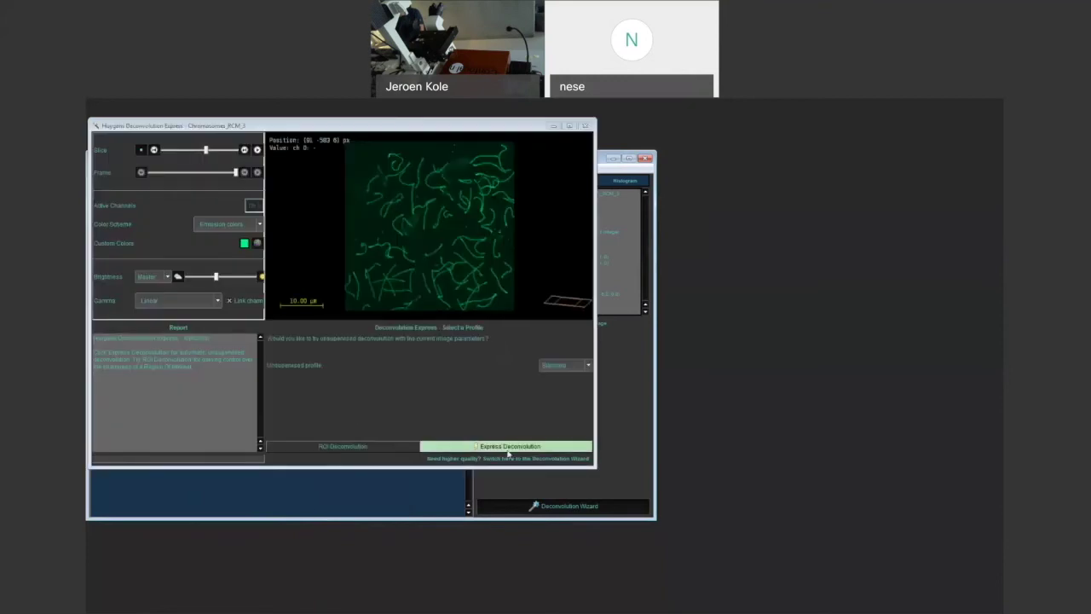
Step: Run Express Deconvolution on the chromosome stack with the Standard profile and finish the wizard
{"action": "left_click", "coordinate": [510, 447]}
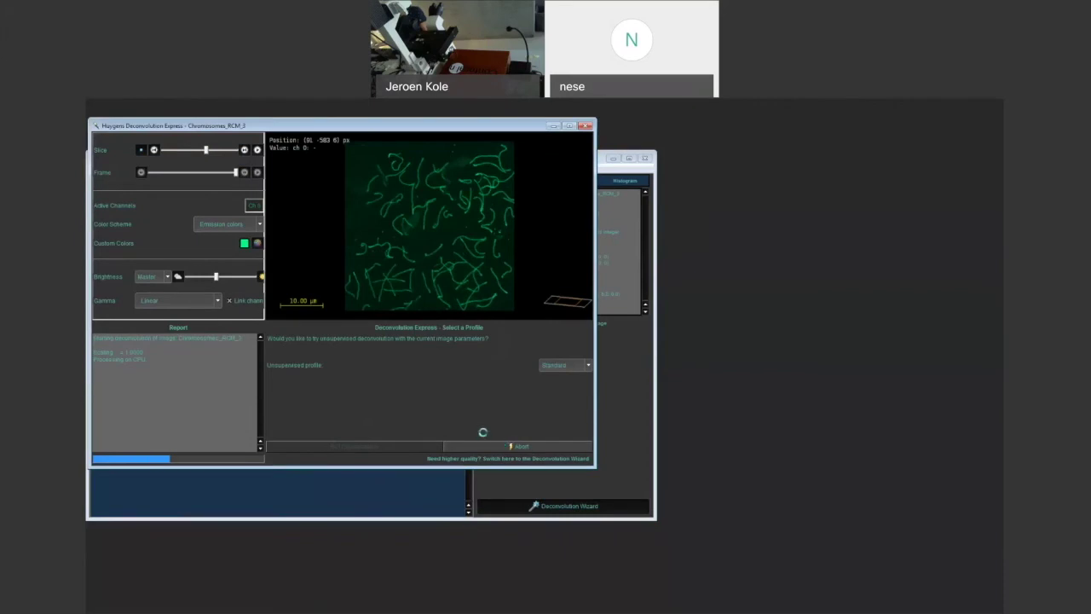
{"action": "left_click", "coordinate": [482, 445]}
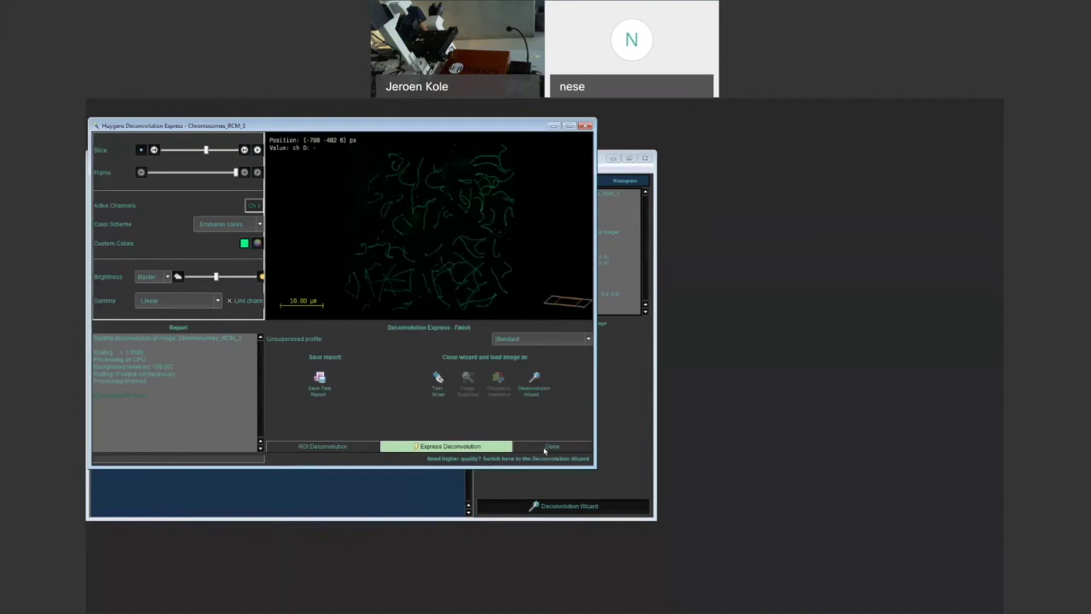
{"action": "left_click", "coordinate": [543, 449]}
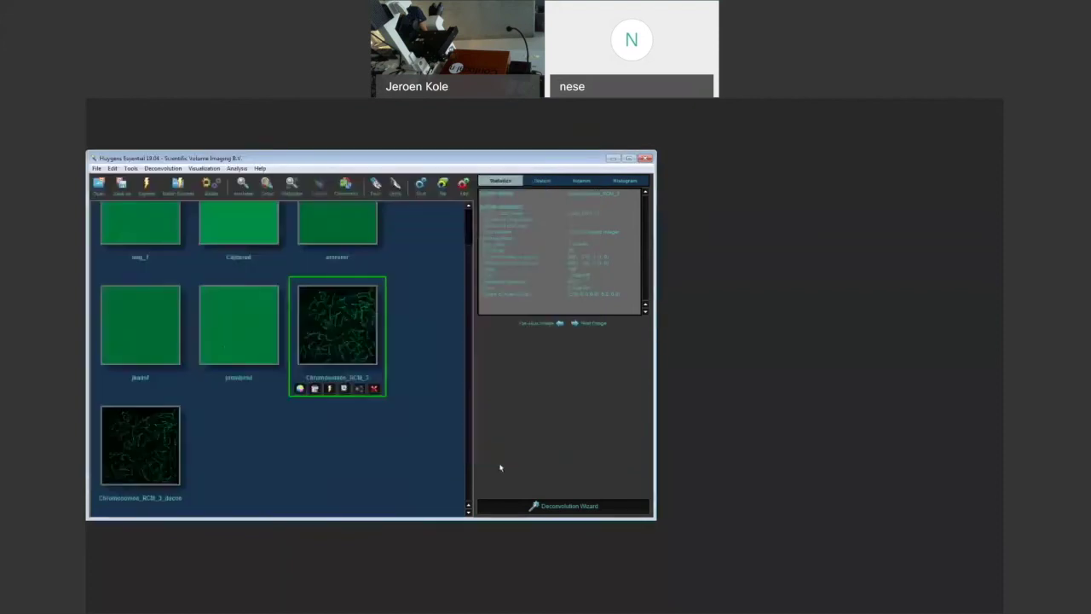
Step: Maximize the main window and open the original RCM stack beside its deconvolved version in the Twin Slicer
{"action": "left_click", "coordinate": [629, 158]}
{"action": "right_click", "coordinate": [662, 198]}
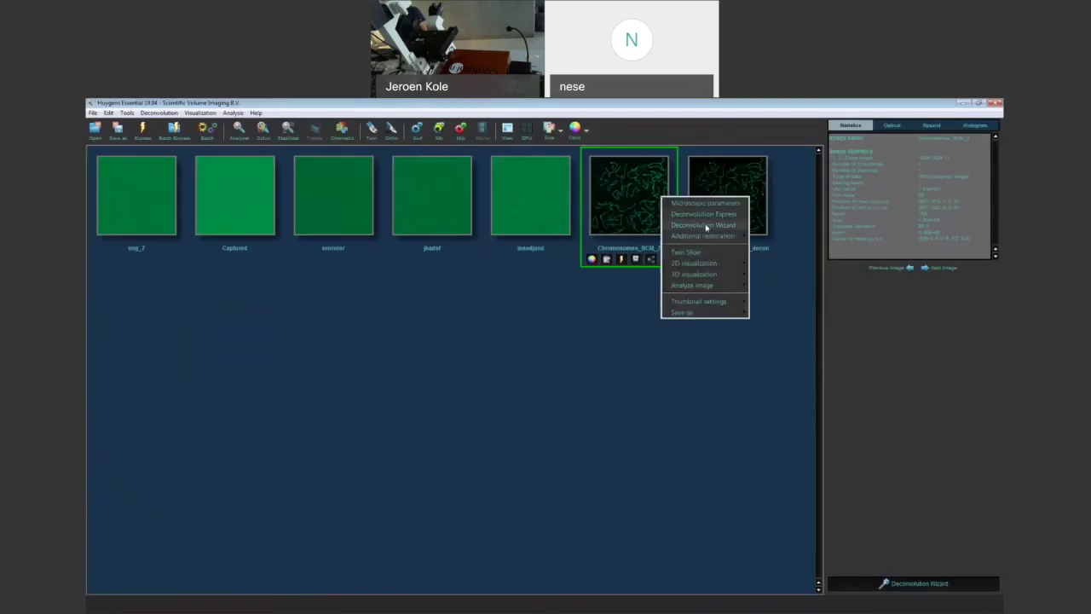
{"action": "left_click", "coordinate": [693, 252]}
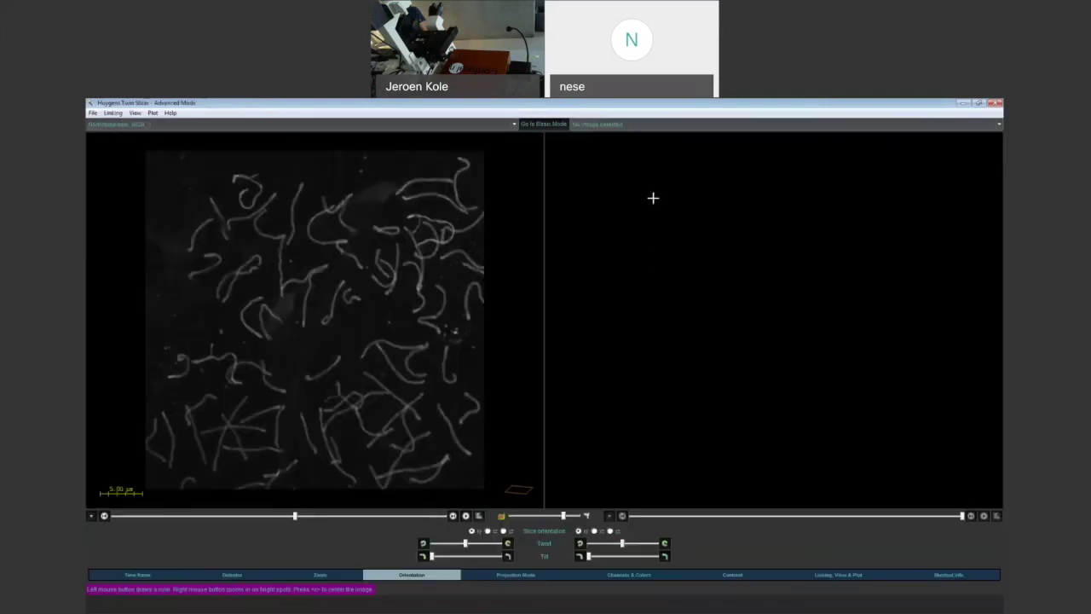
{"action": "left_click", "coordinate": [656, 127]}
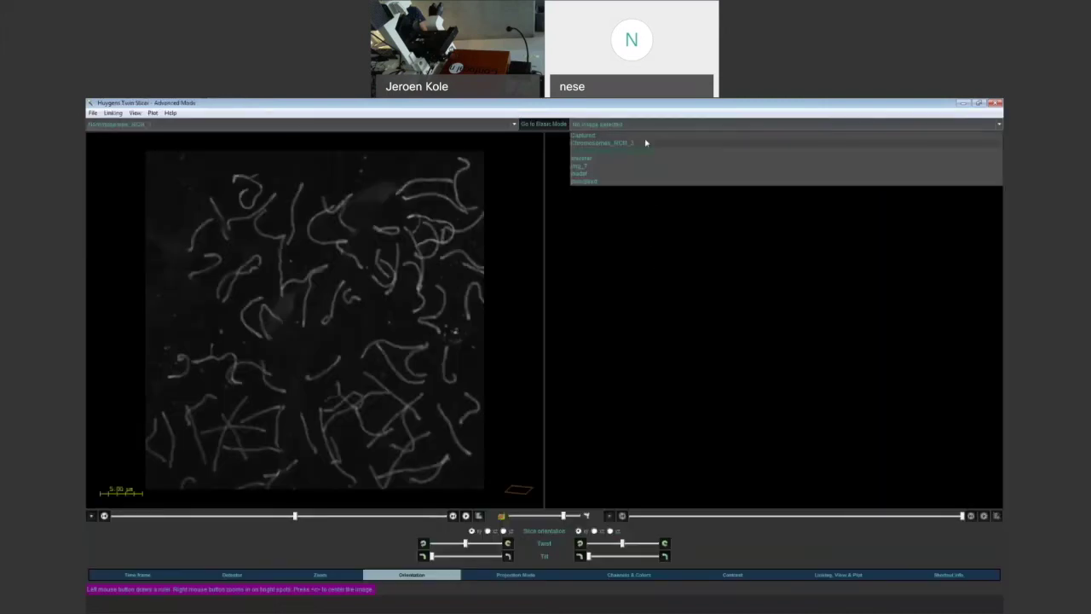
{"action": "left_click", "coordinate": [644, 154]}
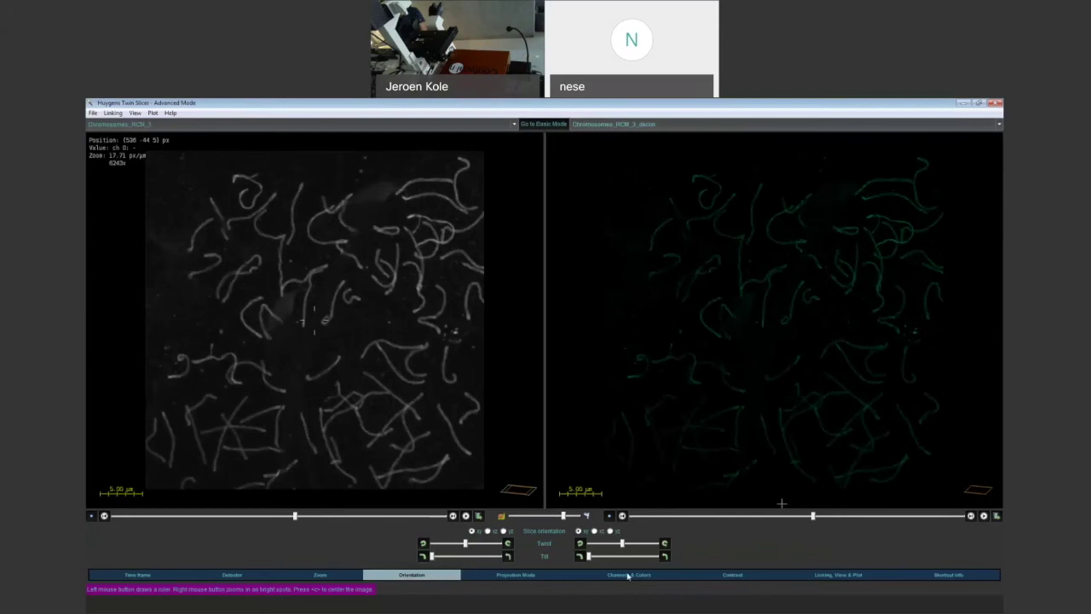
Step: Set the original stack's color scheme to Emission colors to match the deconvolved image
{"action": "left_click", "coordinate": [653, 578]}
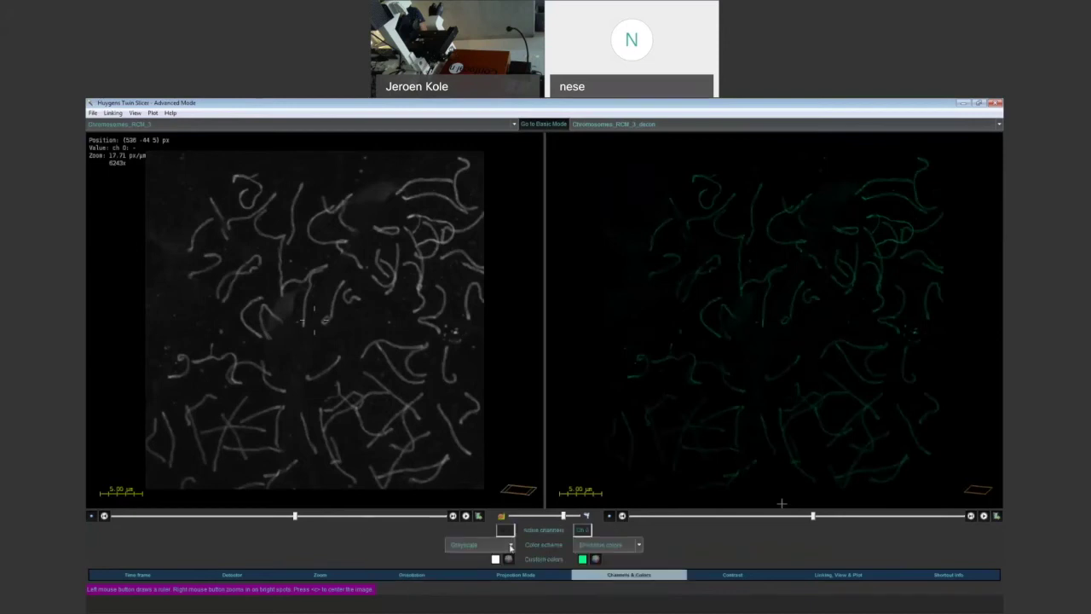
{"action": "left_click", "coordinate": [511, 546]}
{"action": "left_click", "coordinate": [478, 512]}
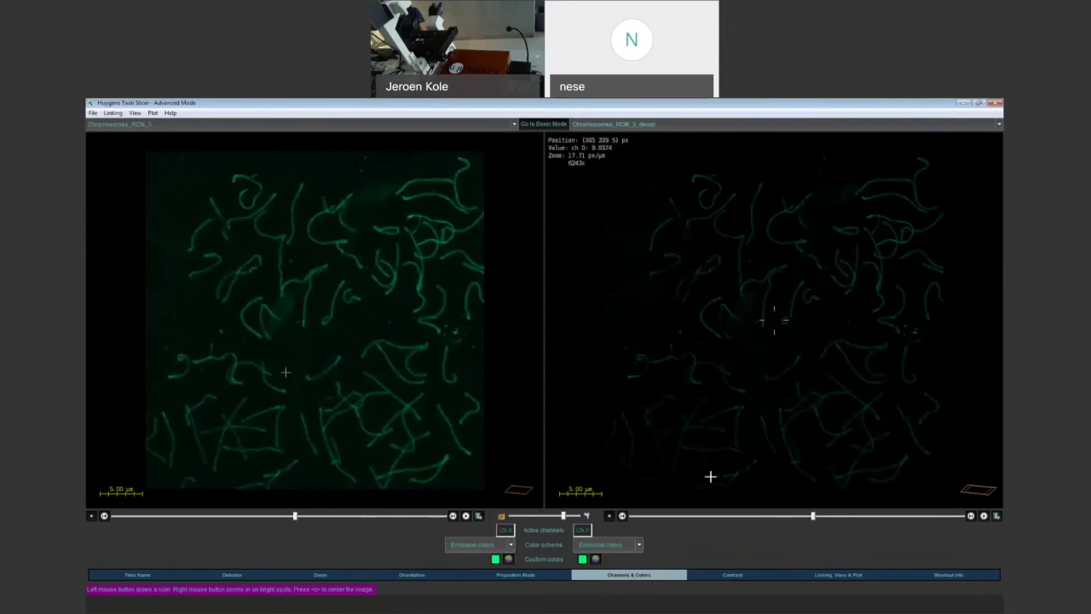
Step: Plot the intensity profile along a line about 1.15 µm long across a crossing strand, measure its peak spacing, and close the plot
{"action": "left_click_drag", "start_coordinate": [814, 515], "coordinate": [847, 516]}
{"action": "scroll", "coordinate": [719, 375], "scroll_direction": "down", "scroll_amount": 2}
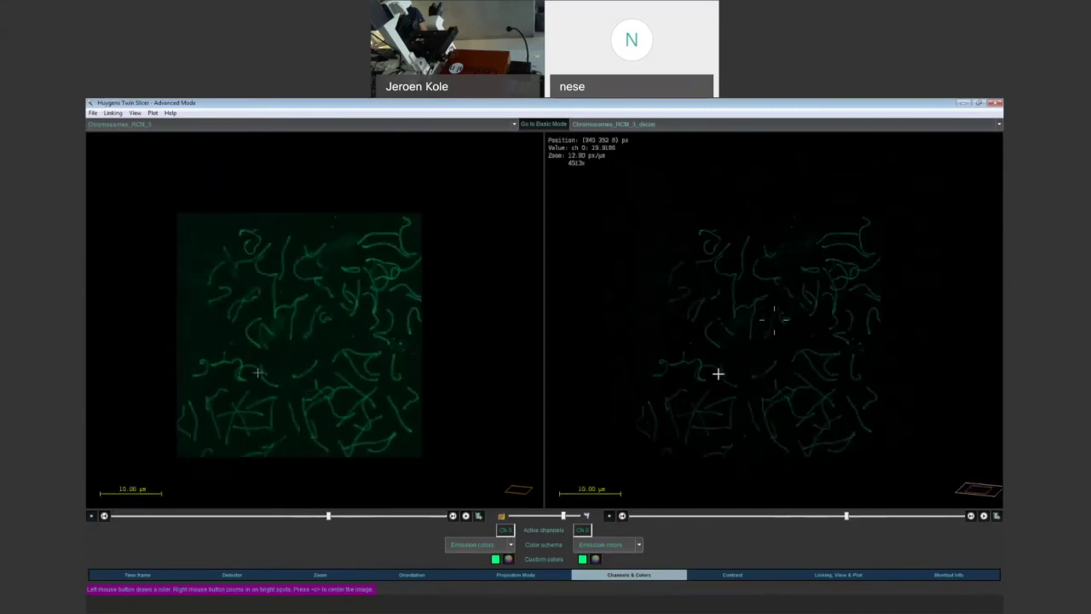
{"action": "scroll", "coordinate": [721, 372], "scroll_direction": "up", "scroll_amount": 4}
{"action": "scroll", "coordinate": [714, 370], "scroll_direction": "up", "scroll_amount": 5}
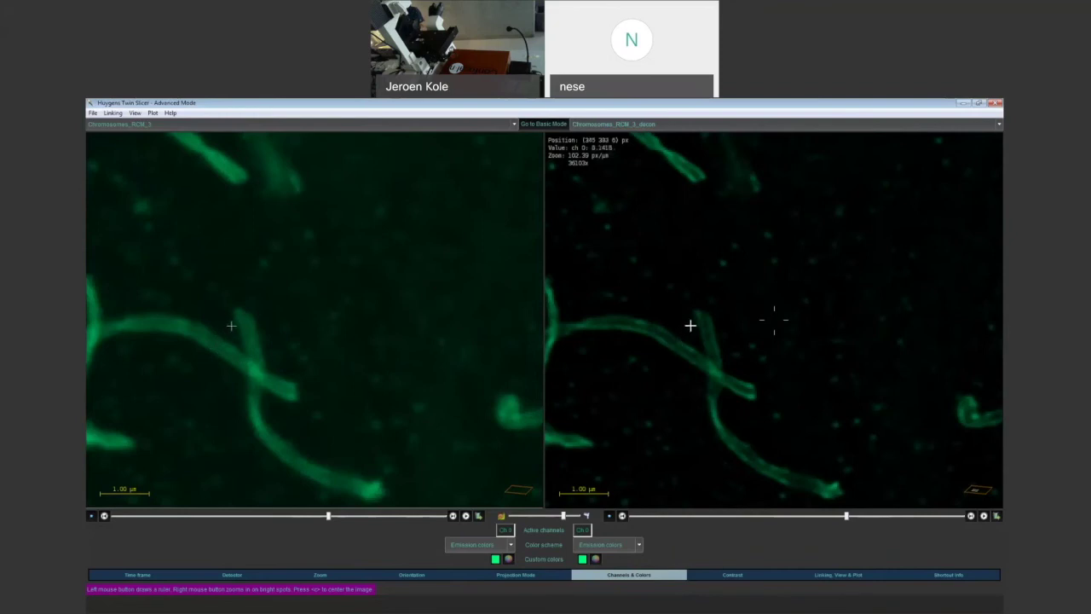
{"action": "left_click_drag", "start_coordinate": [692, 324], "coordinate": [662, 375]}
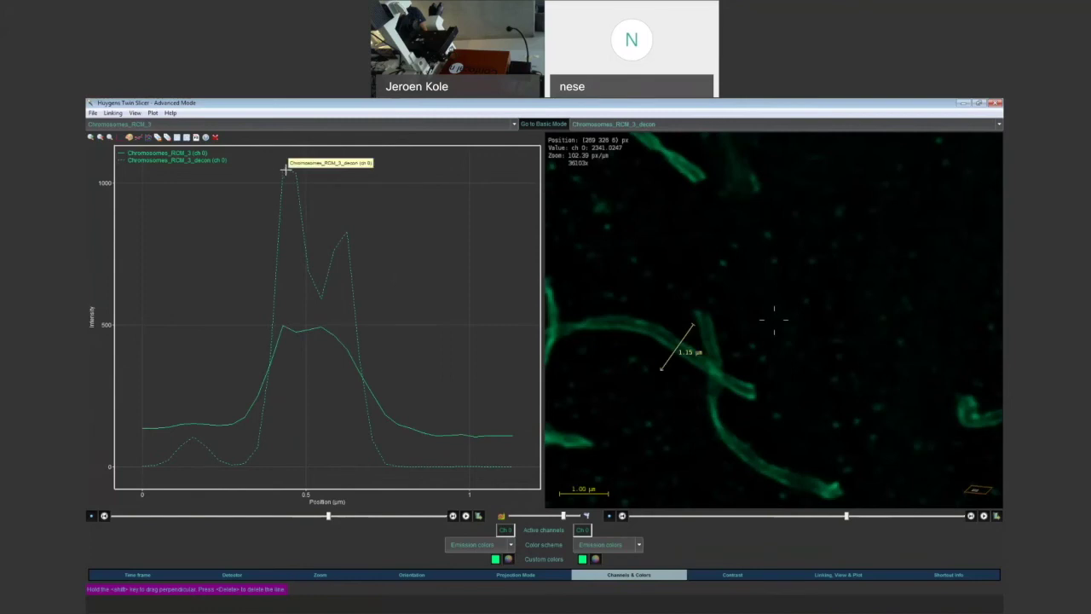
{"action": "left_click_drag", "start_coordinate": [286, 169], "coordinate": [344, 170]}
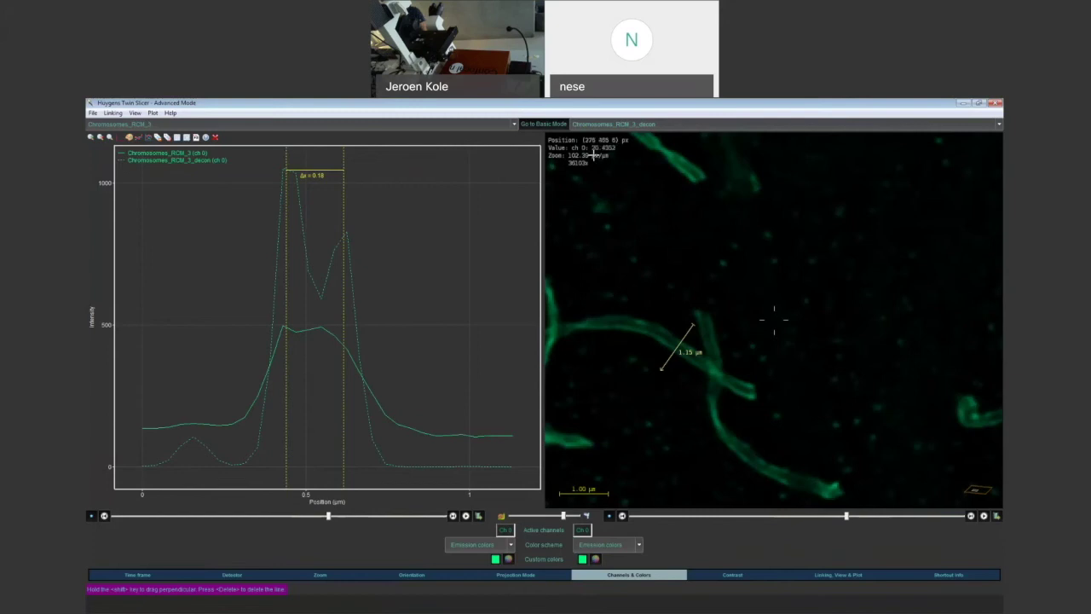
{"action": "left_click", "coordinate": [215, 136]}
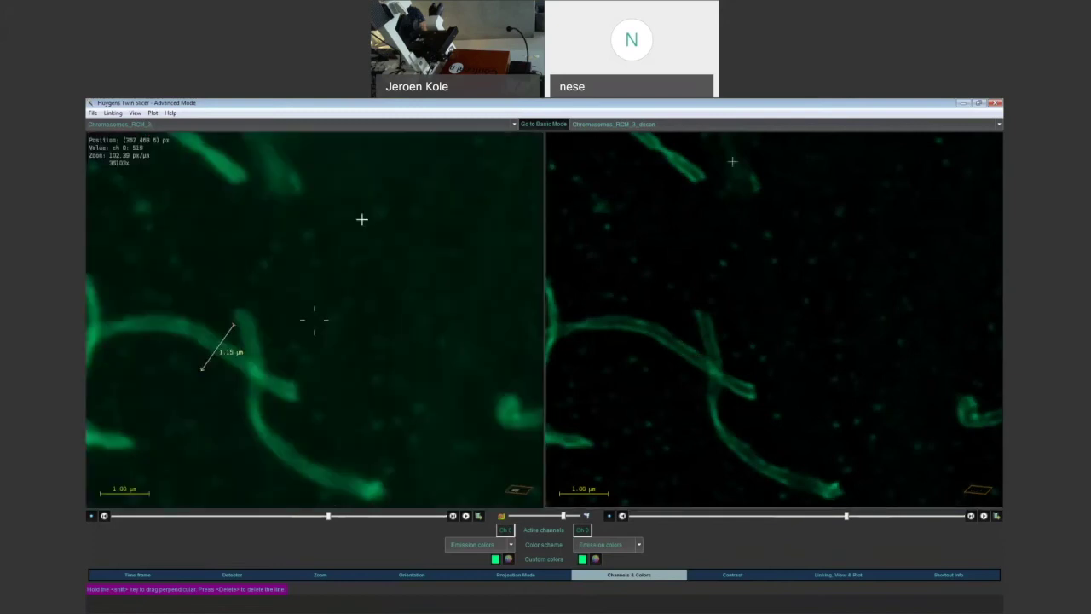
Step: Center the images, enlarge a branching strand, plot its profile along a line about 0.50 µm long, and measure the peak spacing
{"action": "scroll", "coordinate": [509, 333], "scroll_direction": "down", "scroll_amount": 2}
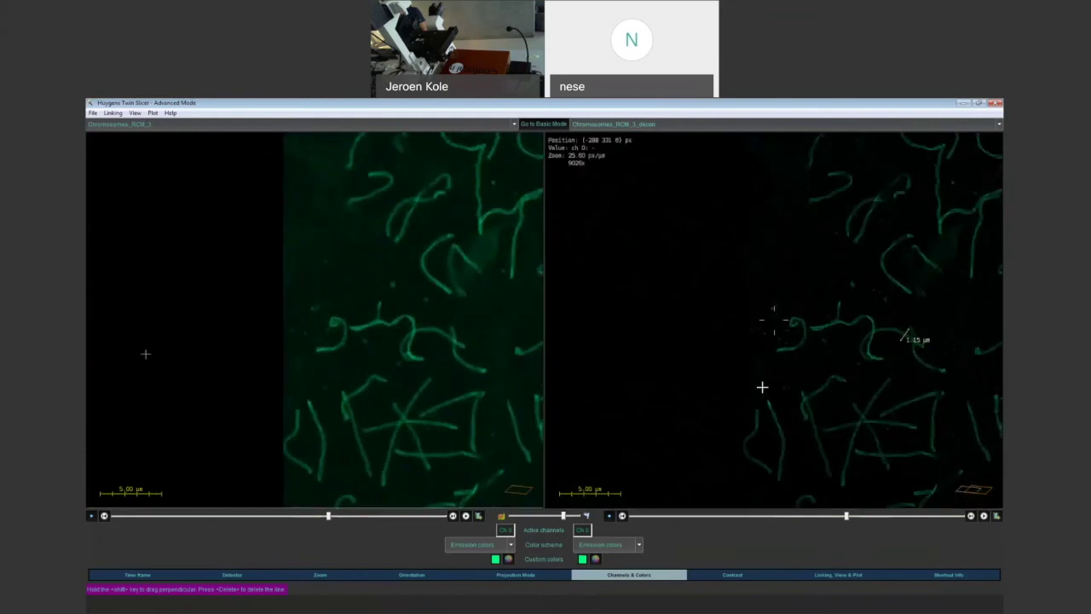
{"action": "scroll", "coordinate": [324, 390], "scroll_direction": "up", "scroll_amount": 2}
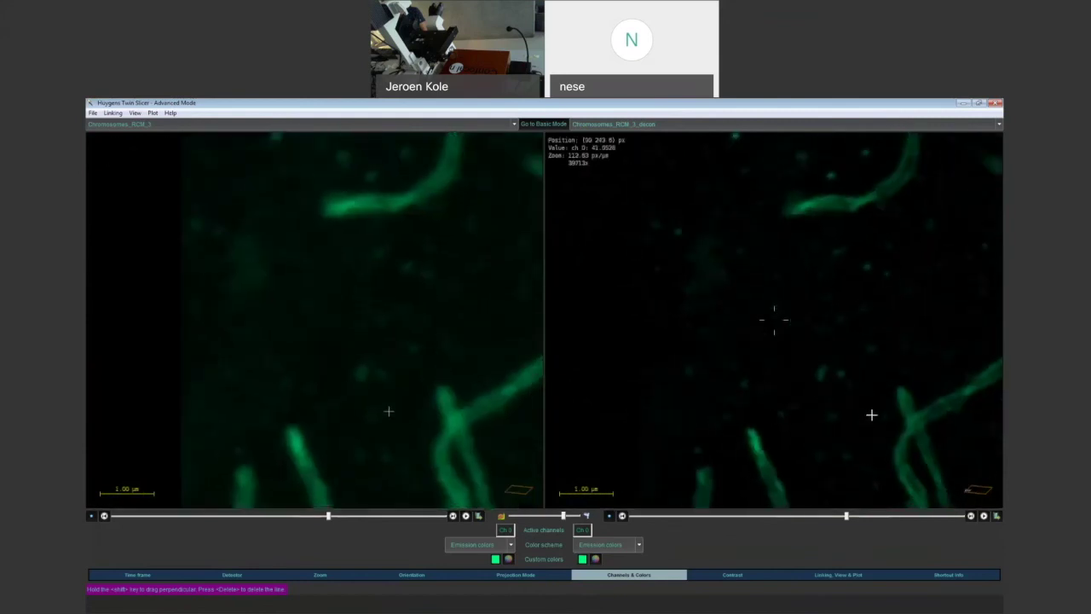
{"action": "scroll", "coordinate": [921, 419], "scroll_direction": "down", "scroll_amount": 3}
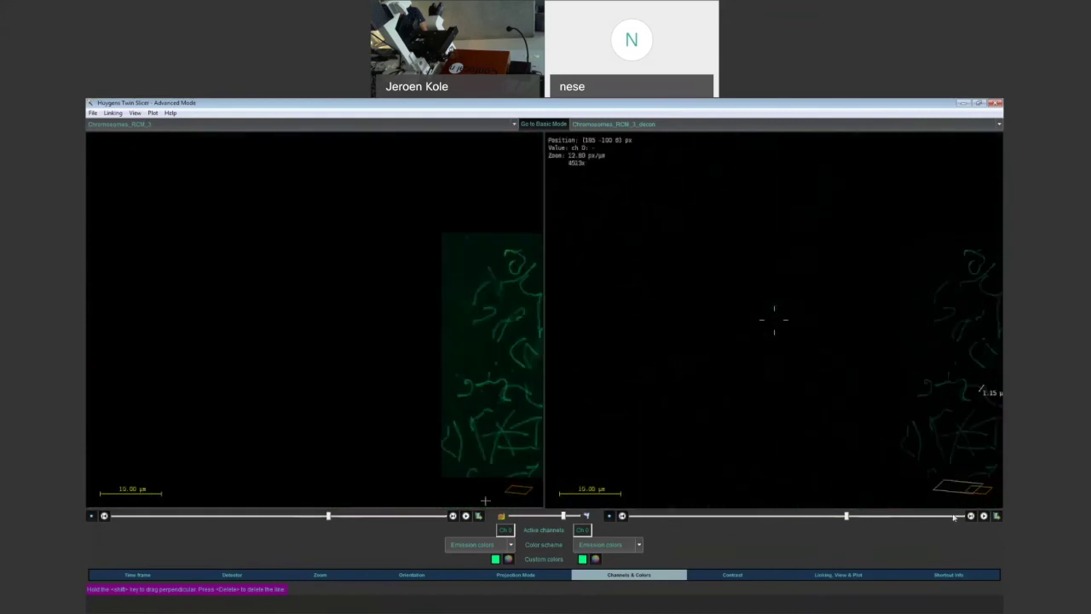
{"action": "right_click", "coordinate": [794, 402]}
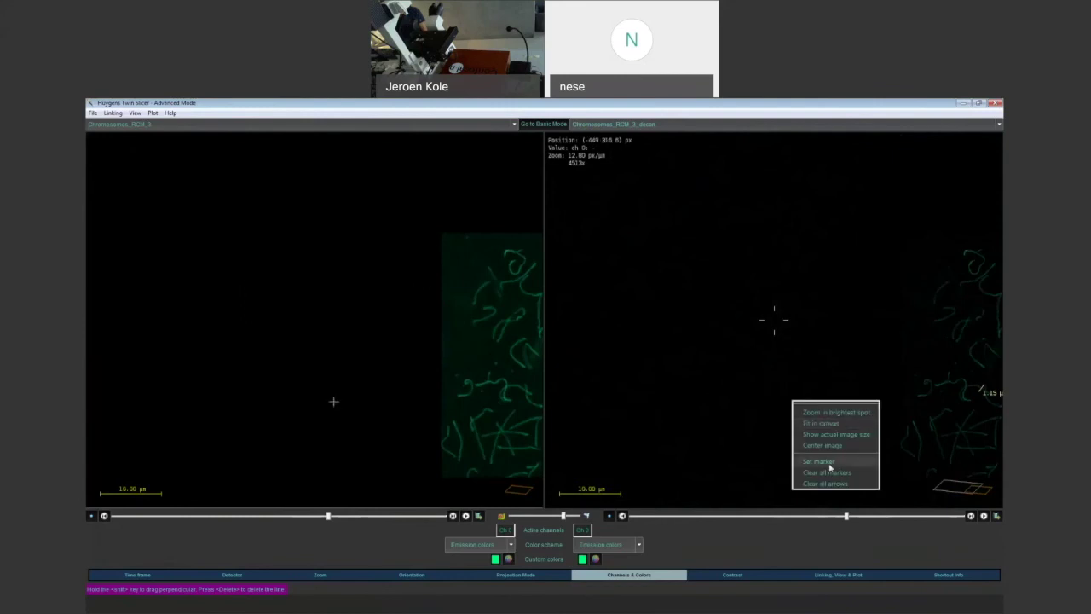
{"action": "left_click", "coordinate": [824, 445]}
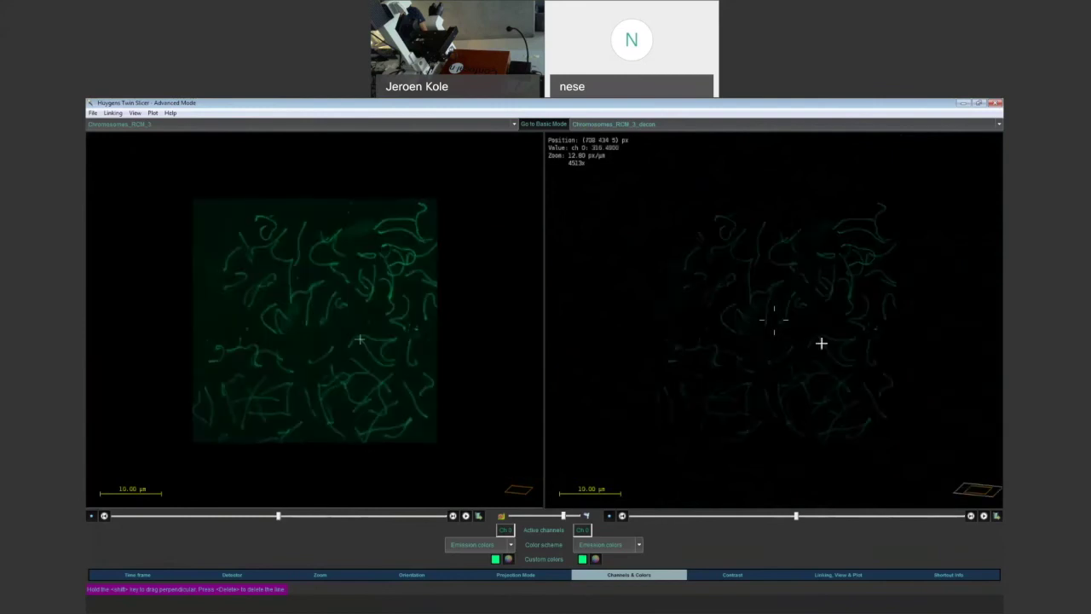
{"action": "scroll", "coordinate": [820, 342], "scroll_direction": "up", "scroll_amount": 3}
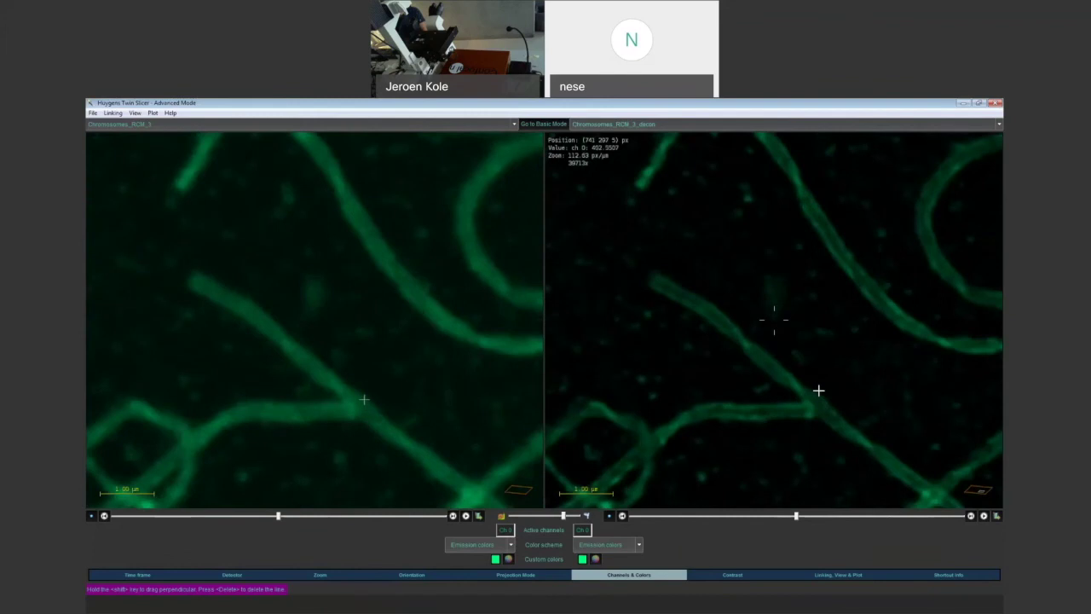
{"action": "scroll", "coordinate": [784, 408], "scroll_direction": "up", "scroll_amount": 1}
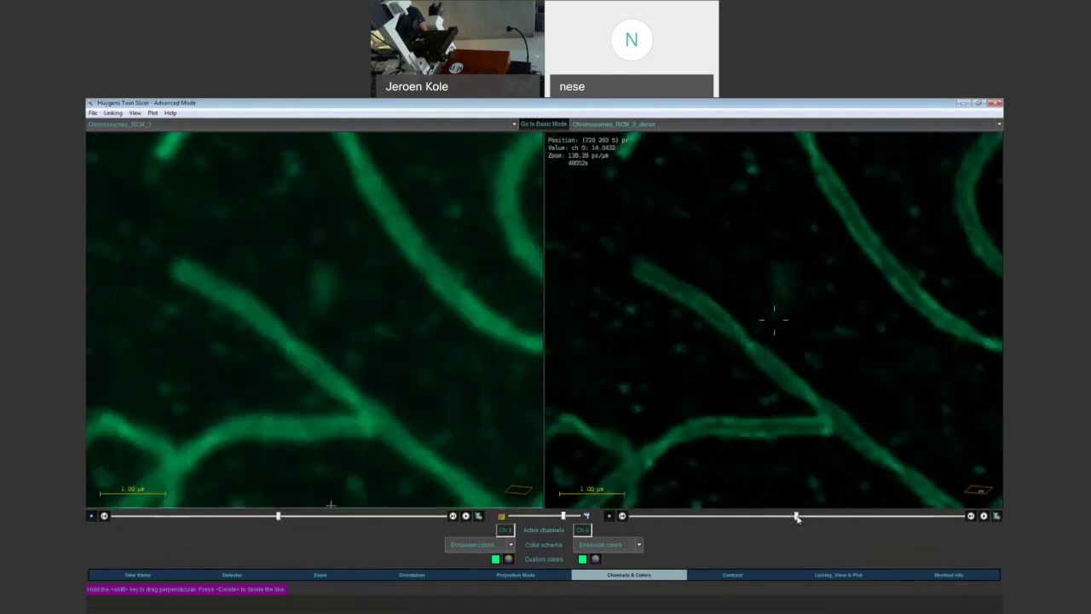
{"action": "left_click_drag", "start_coordinate": [796, 518], "coordinate": [856, 518]}
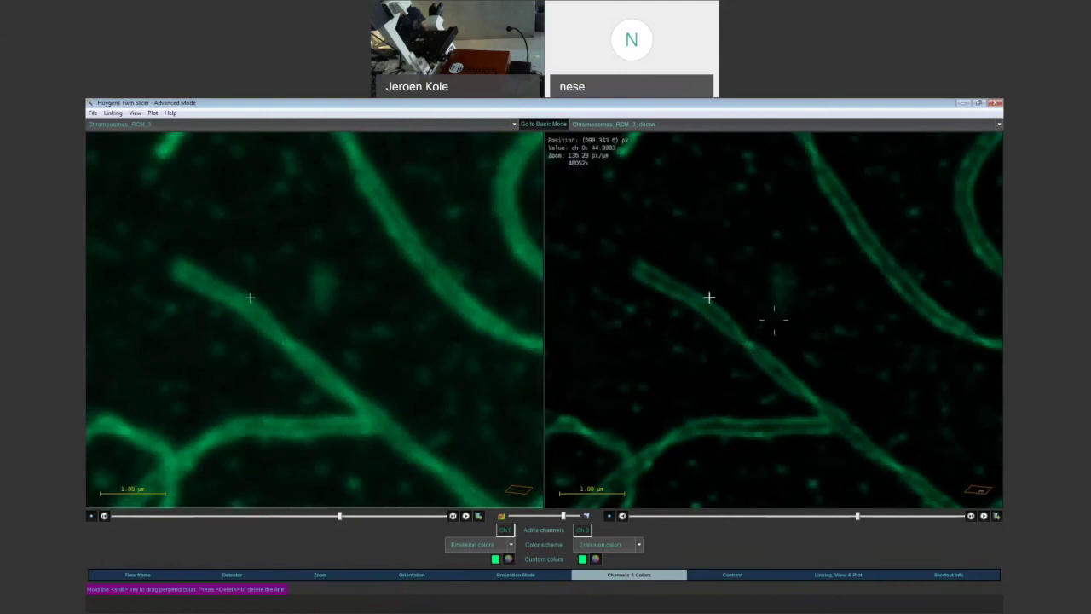
{"action": "left_click_drag", "start_coordinate": [715, 297], "coordinate": [698, 322]}
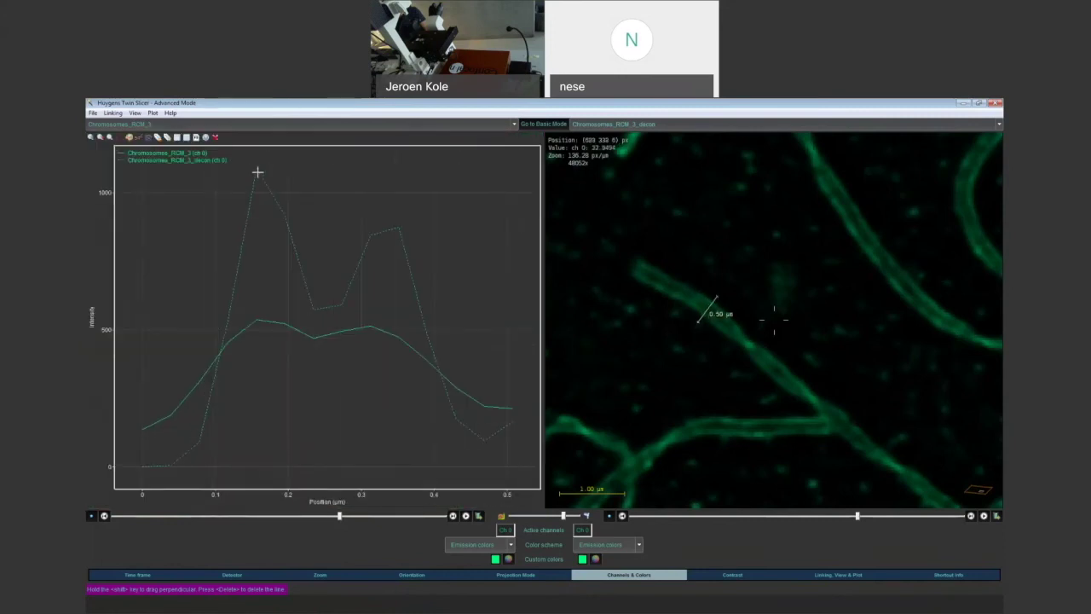
{"action": "left_click_drag", "start_coordinate": [257, 172], "coordinate": [383, 175]}
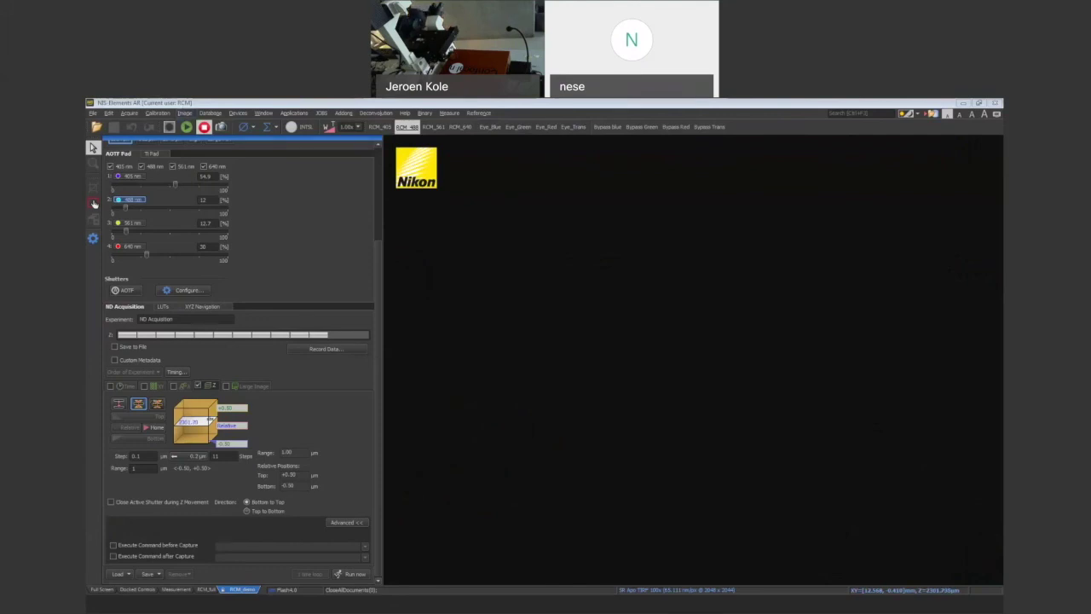
Step: Switch to NIS-Elements and start the live view with the Bypass Green optical configuration
{"action": "scroll", "coordinate": [382, 257], "scroll_direction": "up", "scroll_amount": 5}
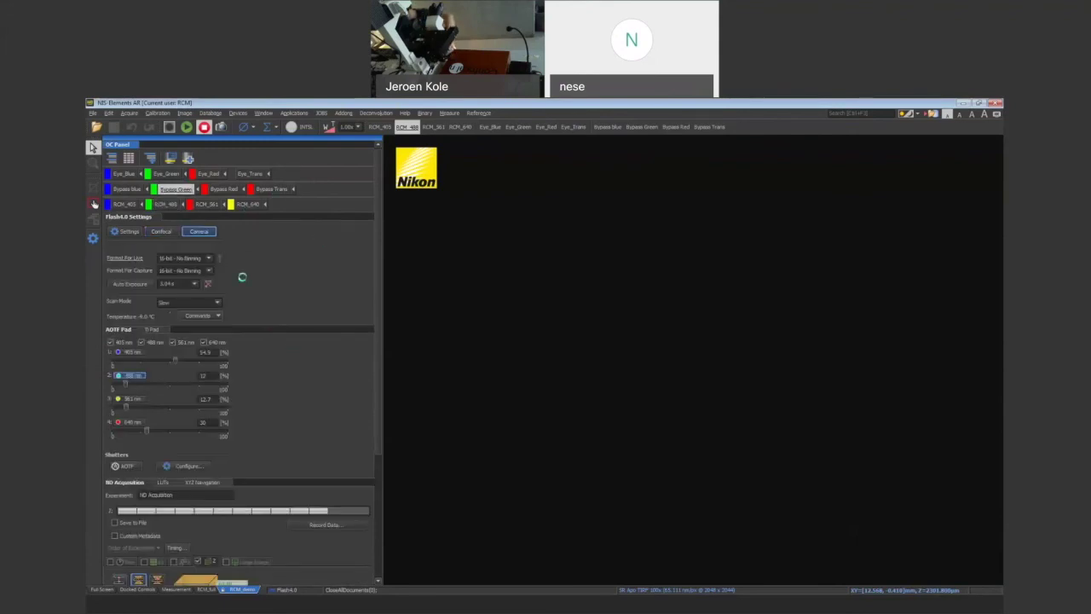
{"action": "left_click", "coordinate": [185, 127]}
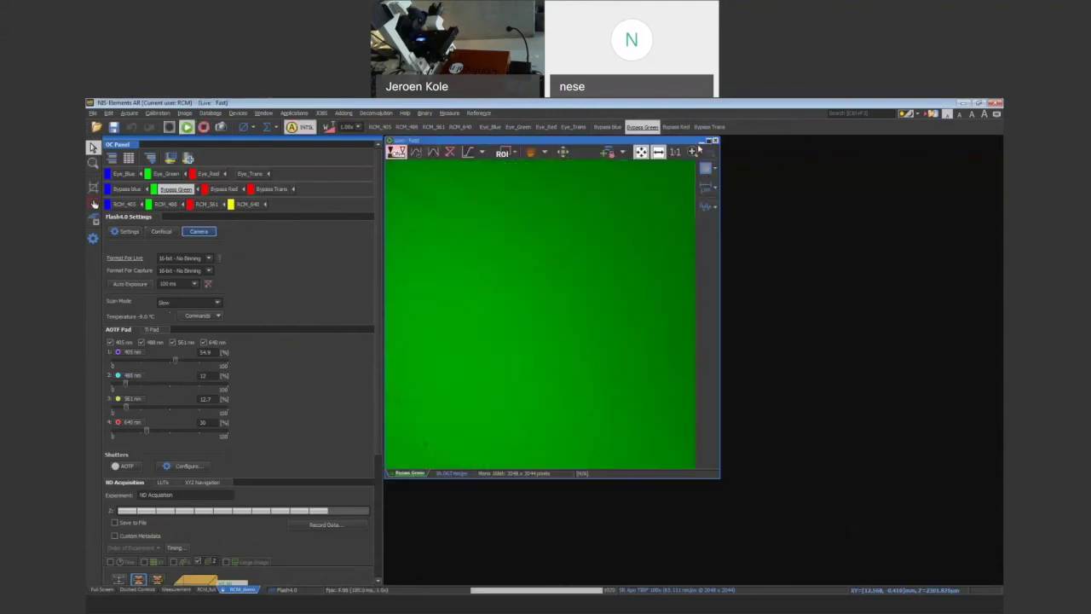
Step: Maximize the live Bypass Green image, move the stage in Move Stage mode to a field of labelled cells, and freeze the view
{"action": "left_click", "coordinate": [705, 140]}
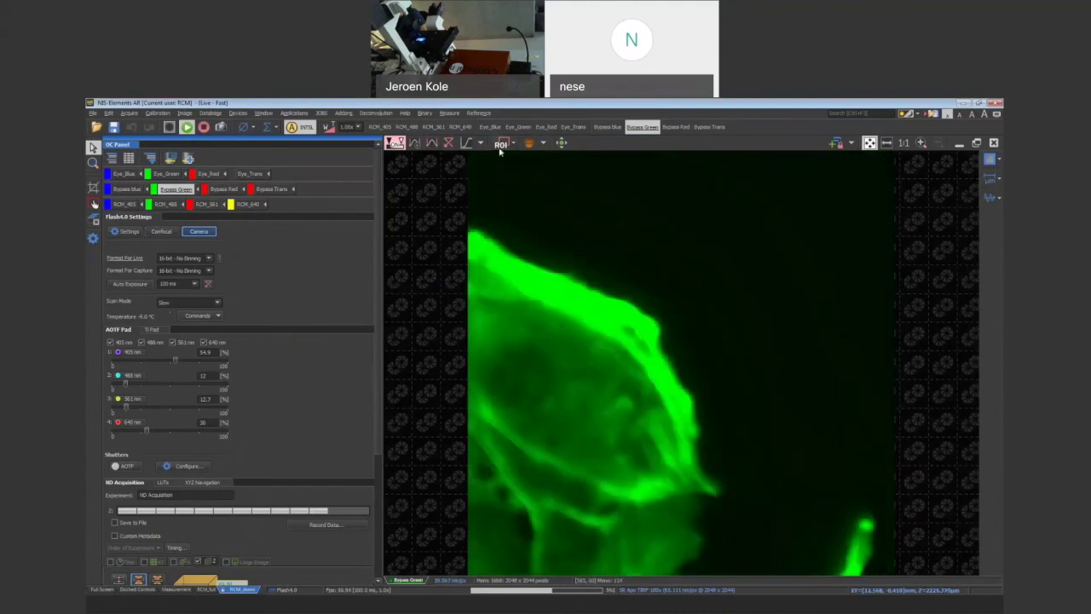
{"action": "left_click", "coordinate": [562, 142]}
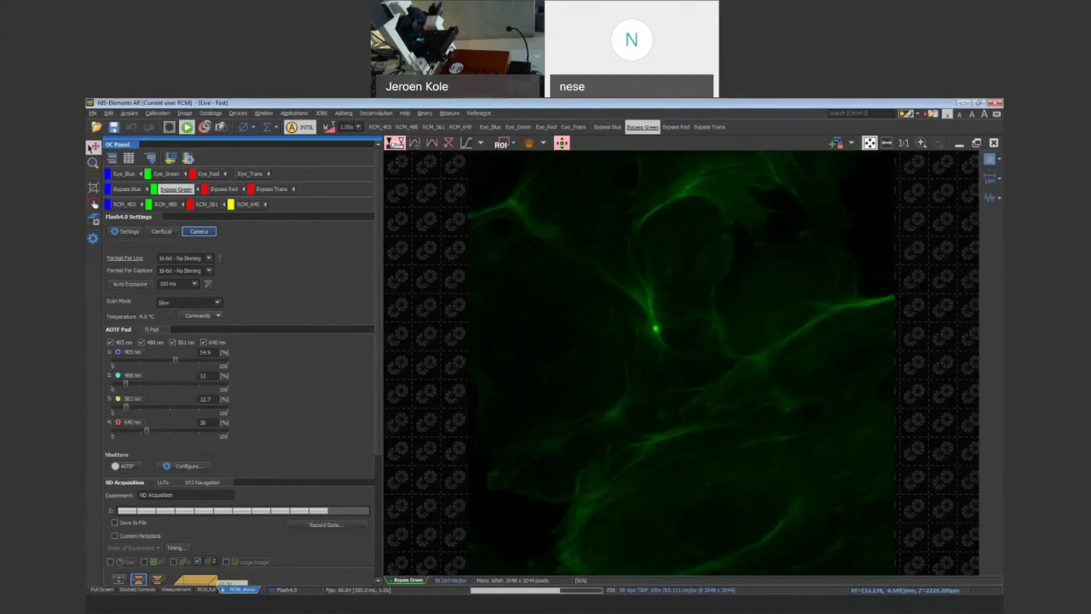
{"action": "left_click", "coordinate": [205, 127]}
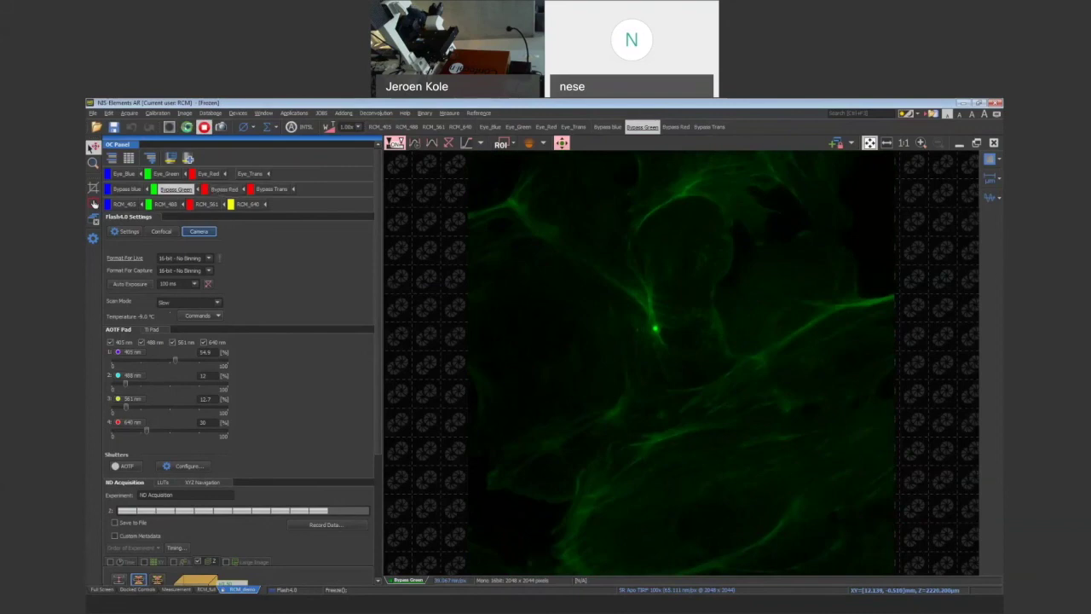
Step: Preview the field live in Bypass Red and Bypass blue, center the paired nuclei, and freeze the view
{"action": "left_click", "coordinate": [223, 189]}
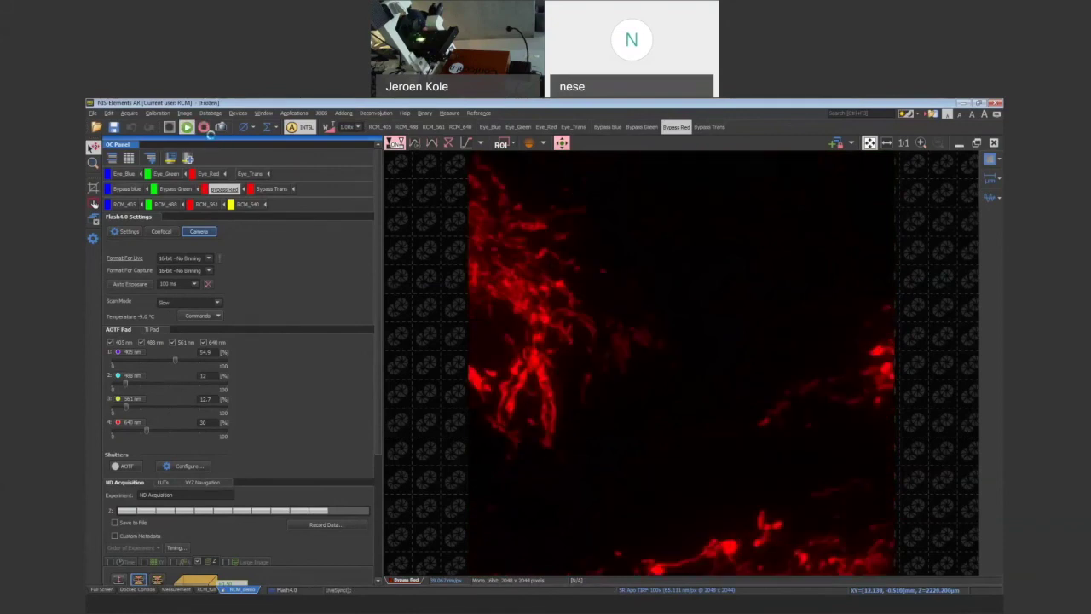
{"action": "left_click", "coordinate": [127, 188]}
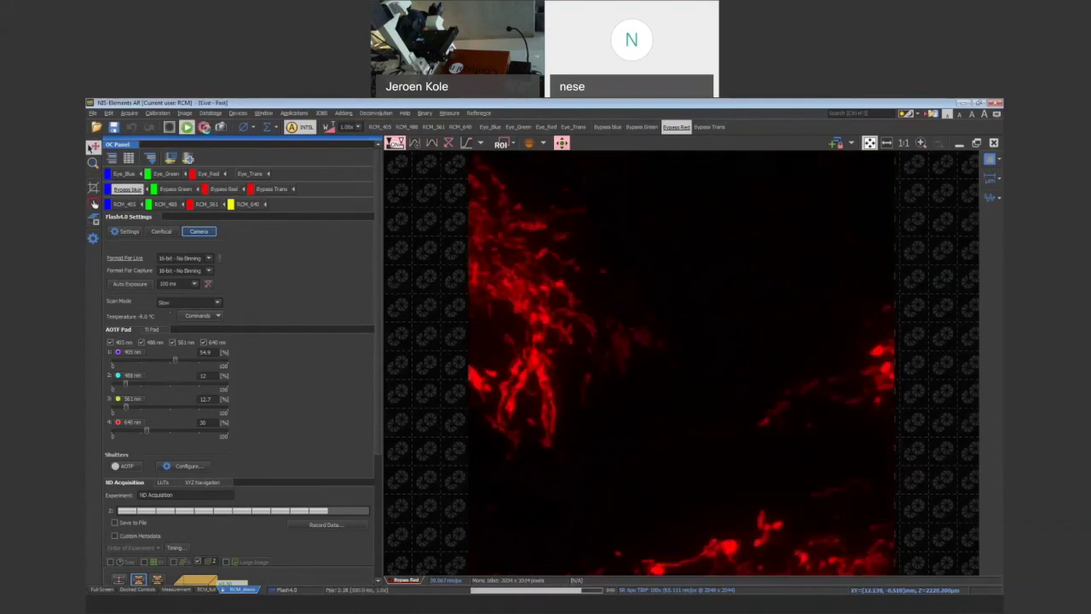
{"action": "left_click", "coordinate": [186, 127]}
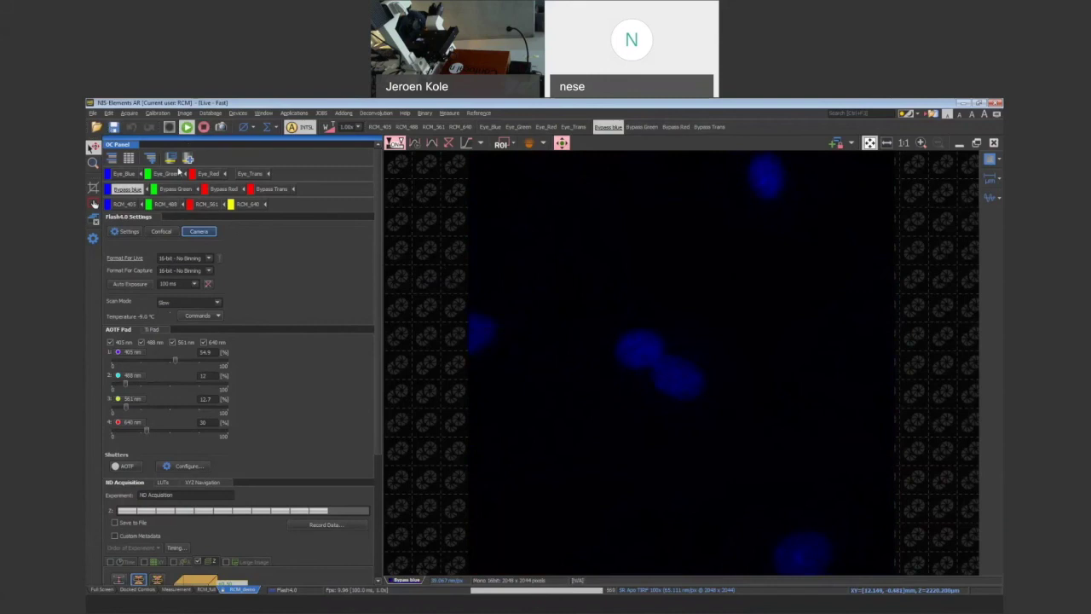
{"action": "left_click", "coordinate": [203, 126]}
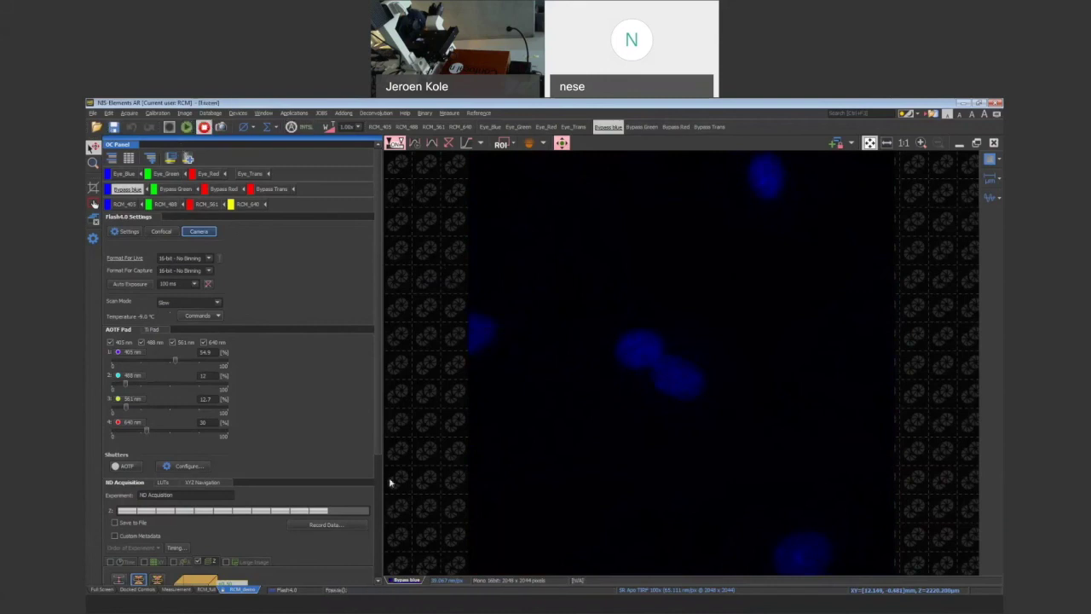
Step: Replace the Z series with a wavelength series of Bypass blue, Bypass Green and Bypass Red, and run the ND Acquisition
{"action": "scroll", "coordinate": [375, 441], "scroll_direction": "down", "scroll_amount": 3}
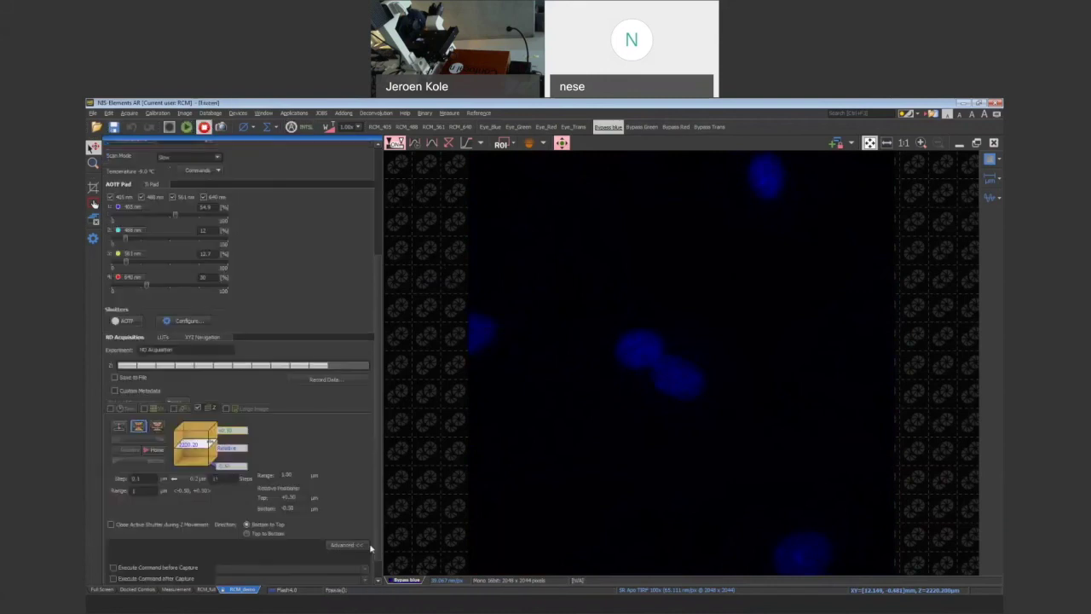
{"action": "left_click", "coordinate": [188, 406]}
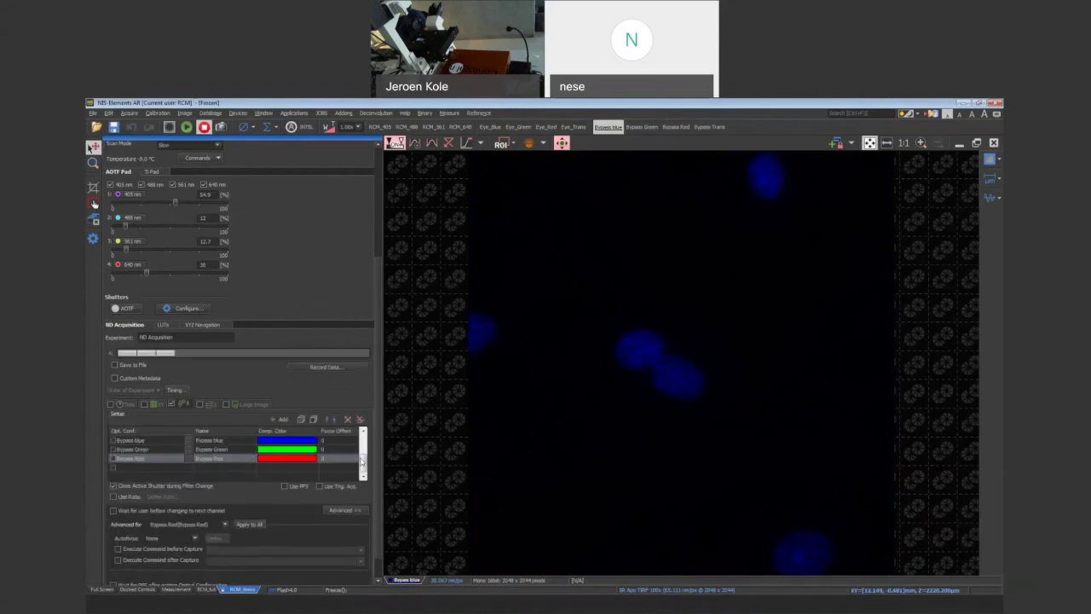
{"action": "left_click", "coordinate": [115, 440]}
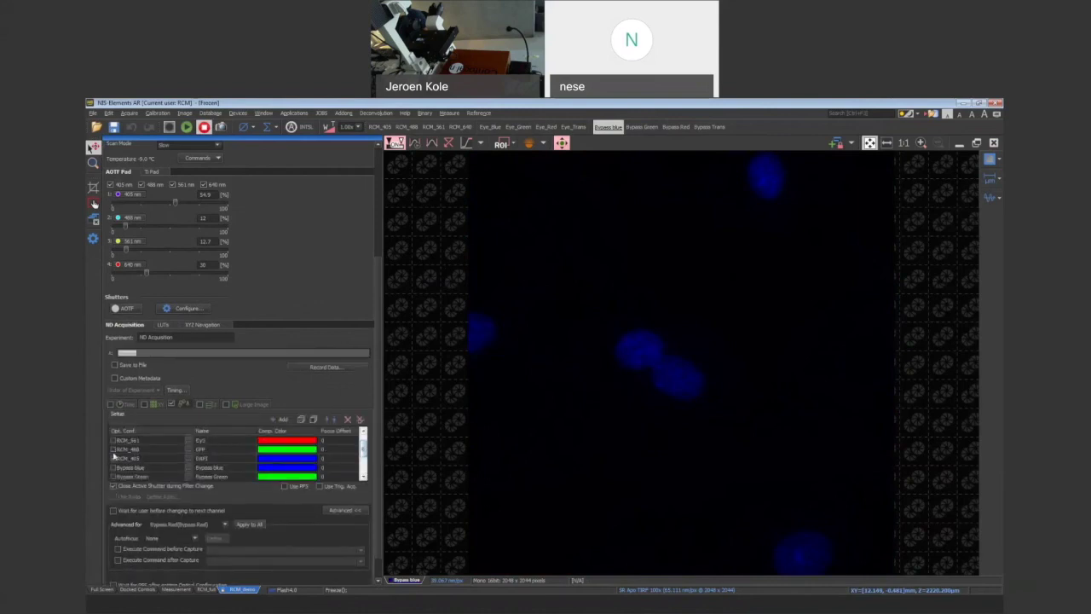
{"action": "left_click", "coordinate": [364, 433]}
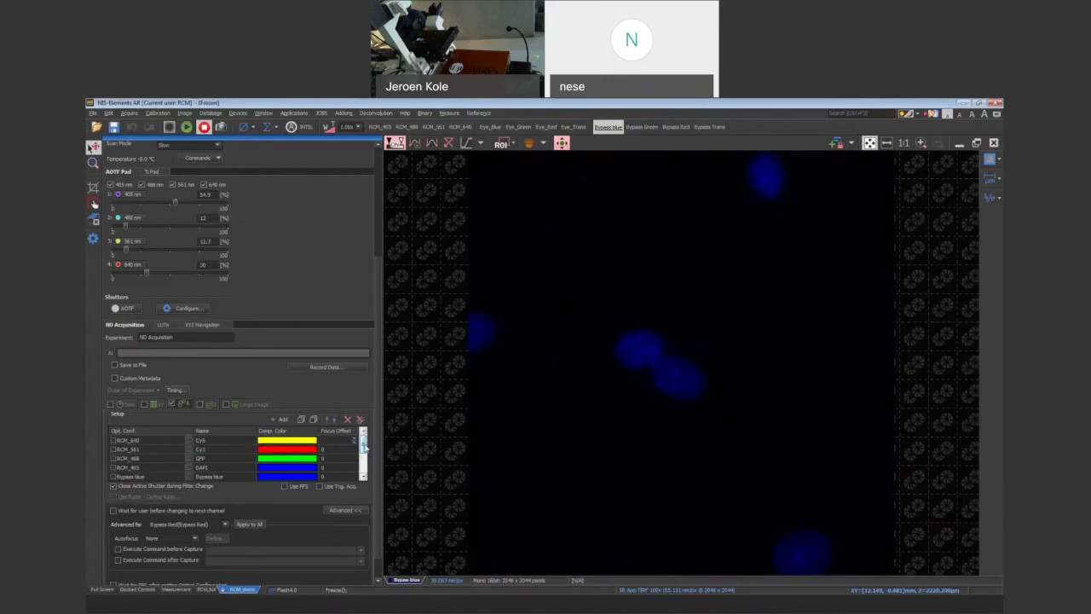
{"action": "scroll", "coordinate": [364, 439], "scroll_direction": "down", "scroll_amount": 2}
{"action": "left_click", "coordinate": [114, 458]}
{"action": "left_click", "coordinate": [114, 467]}
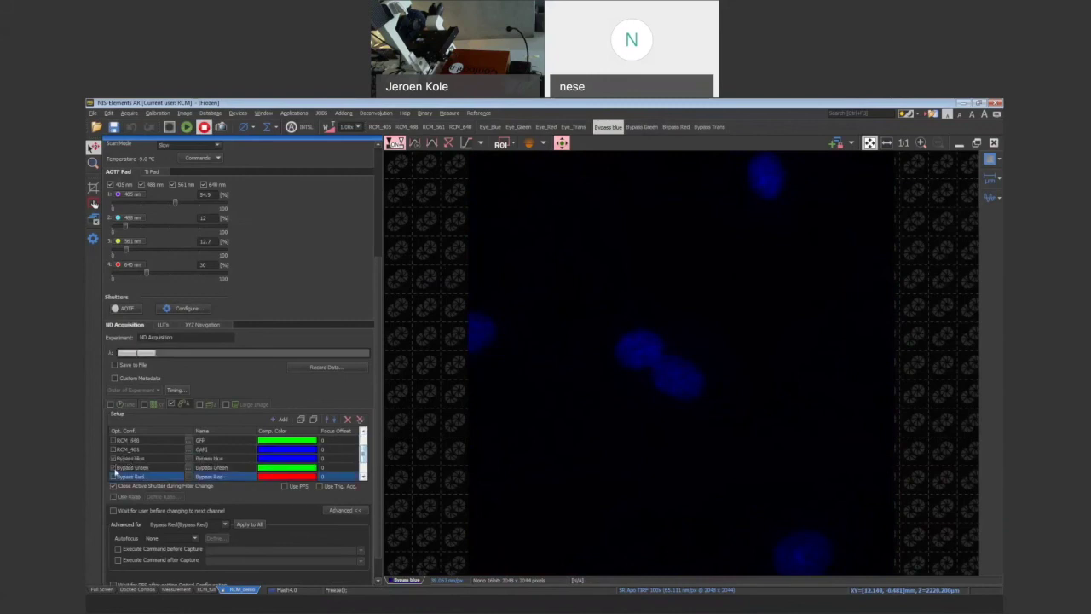
{"action": "scroll", "coordinate": [363, 580], "scroll_direction": "down", "scroll_amount": 1}
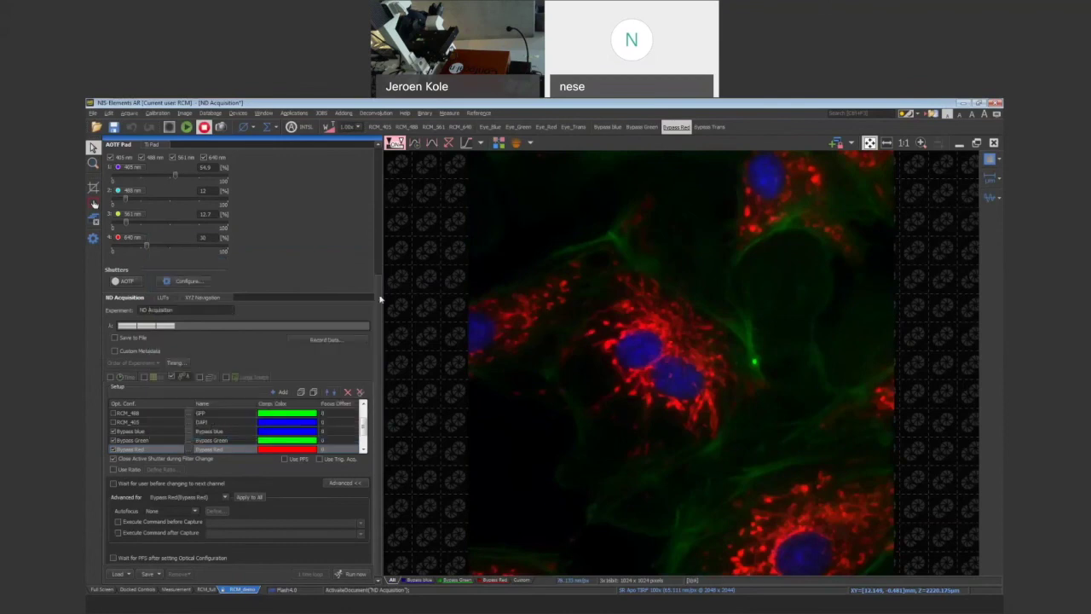
Step: Refocus in live Bypass Green, set the upper LUT limit to 6248, freeze the view, and run the three-channel bypass acquisition again
{"action": "scroll", "coordinate": [380, 299], "scroll_direction": "up", "scroll_amount": 5}
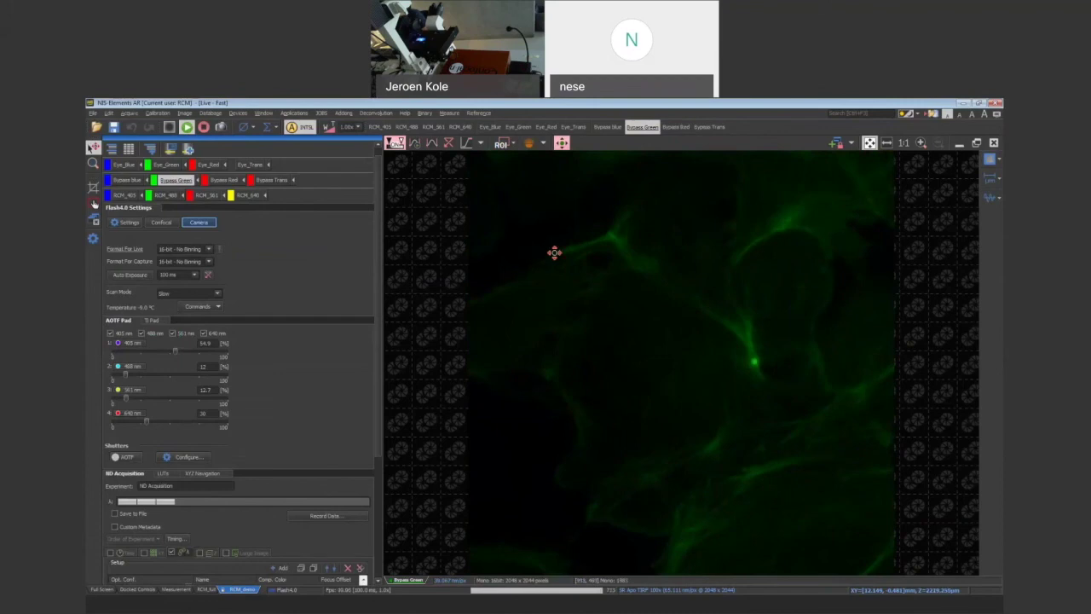
{"action": "left_click", "coordinate": [162, 473]}
{"action": "left_click_drag", "start_coordinate": [171, 528], "coordinate": [140, 526]}
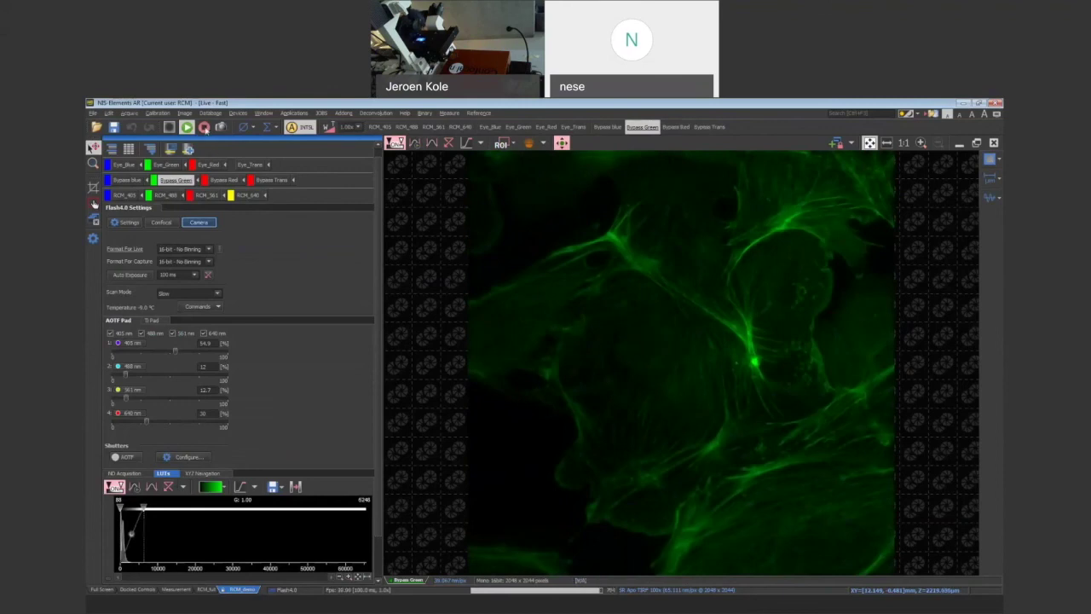
{"action": "left_click", "coordinate": [204, 127]}
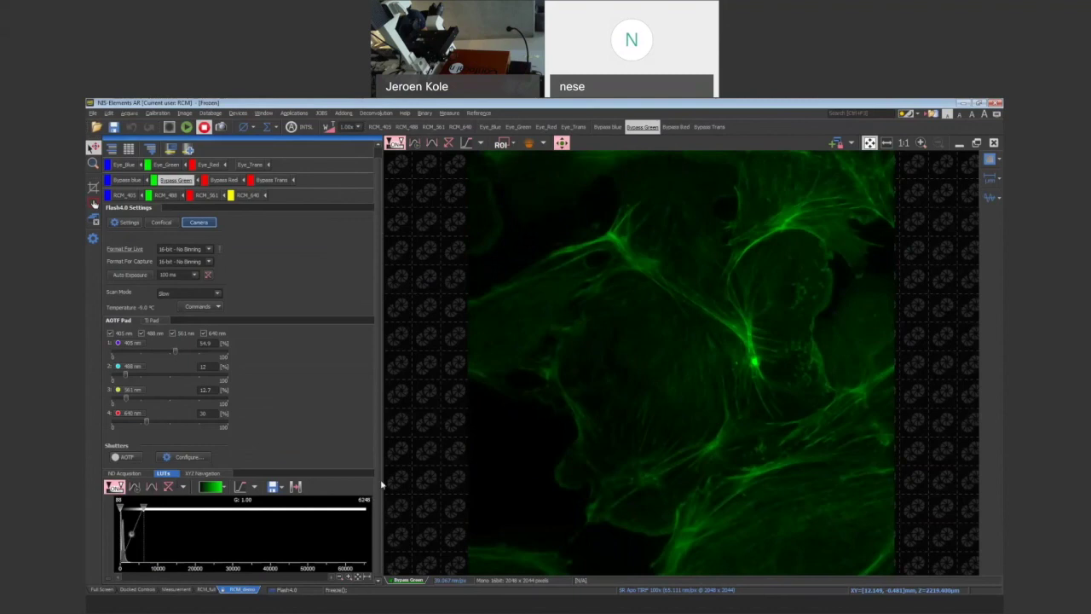
{"action": "left_click", "coordinate": [132, 473]}
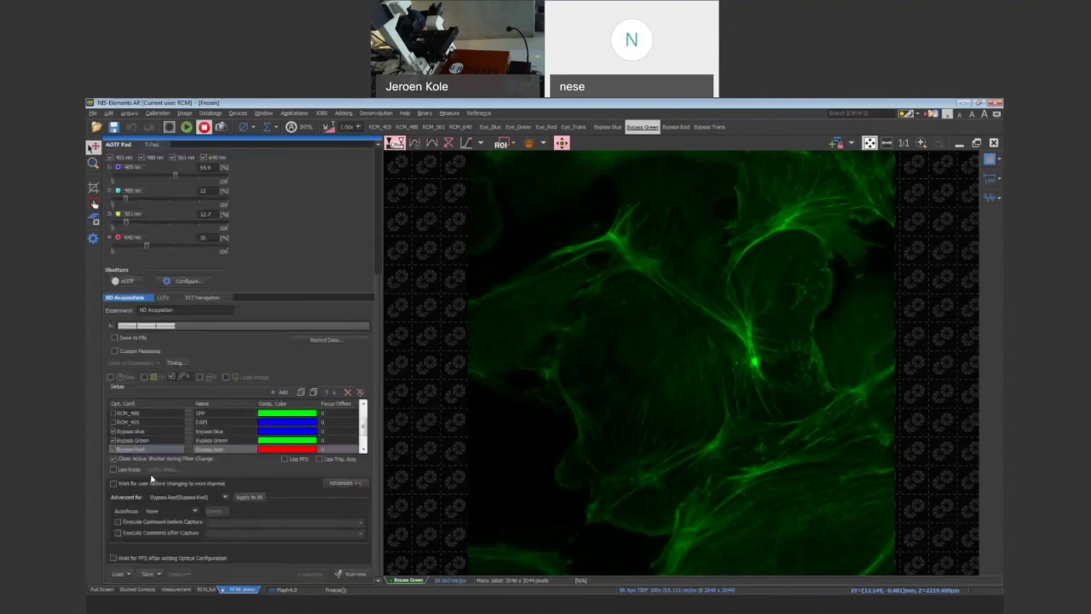
{"action": "left_click", "coordinate": [355, 576]}
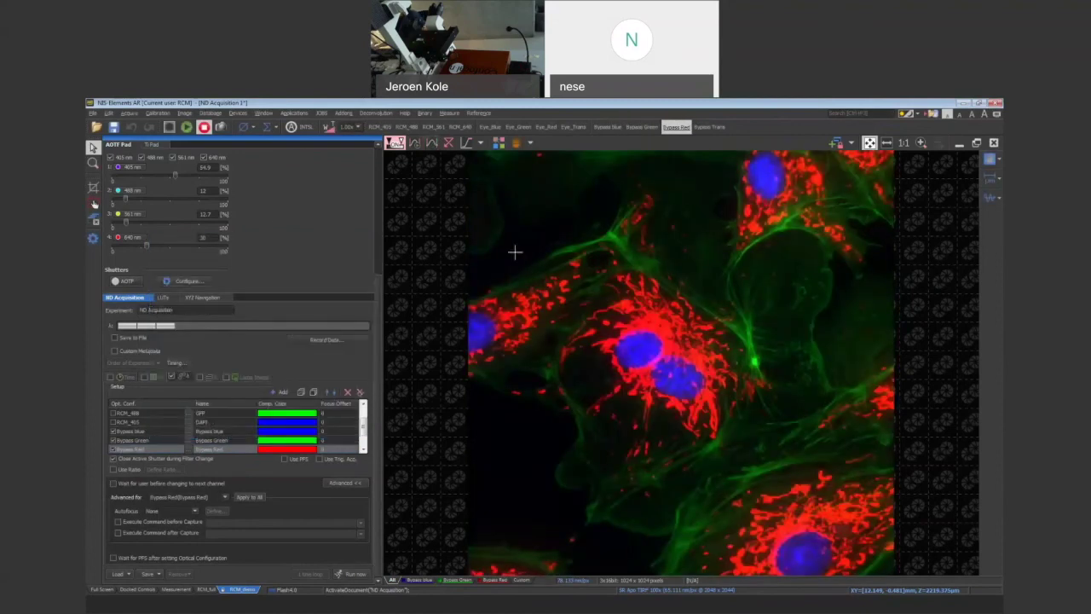
Step: Switch to RCM_488 and set the 488 nm laser power to 16.8 %, then check the RCM_561 and RCM_405 configurations
{"action": "scroll", "coordinate": [347, 282], "scroll_direction": "up", "scroll_amount": 5}
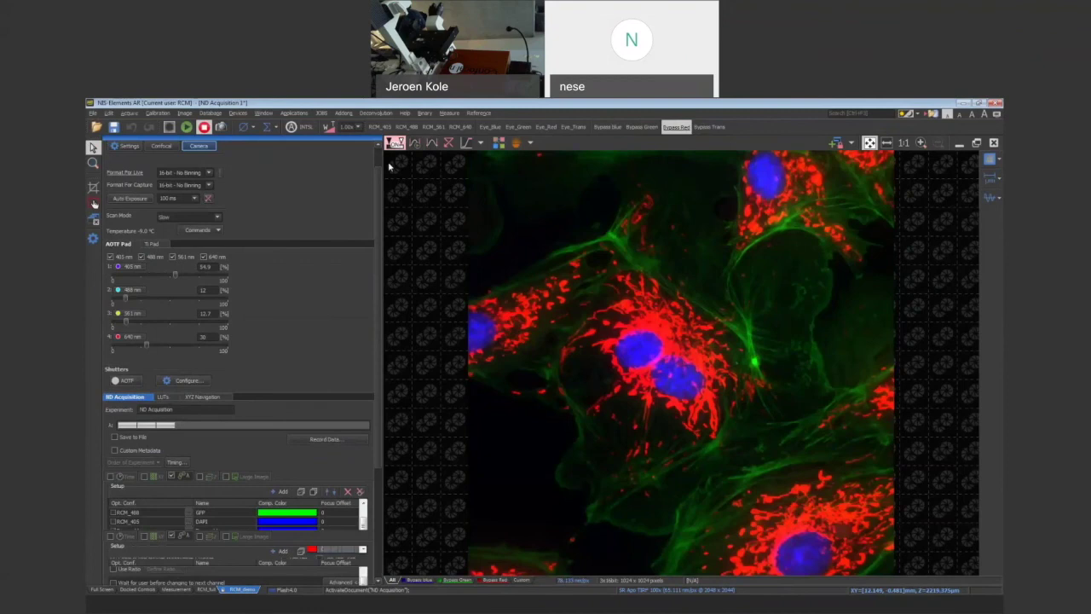
{"action": "left_click", "coordinate": [165, 205]}
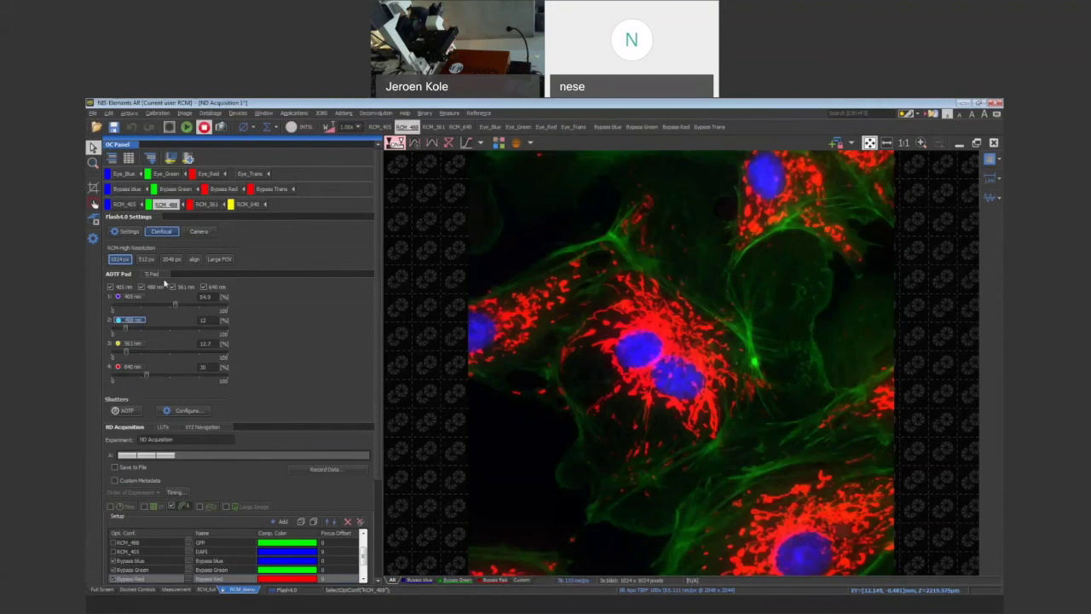
{"action": "left_click_drag", "start_coordinate": [127, 332], "coordinate": [132, 333]}
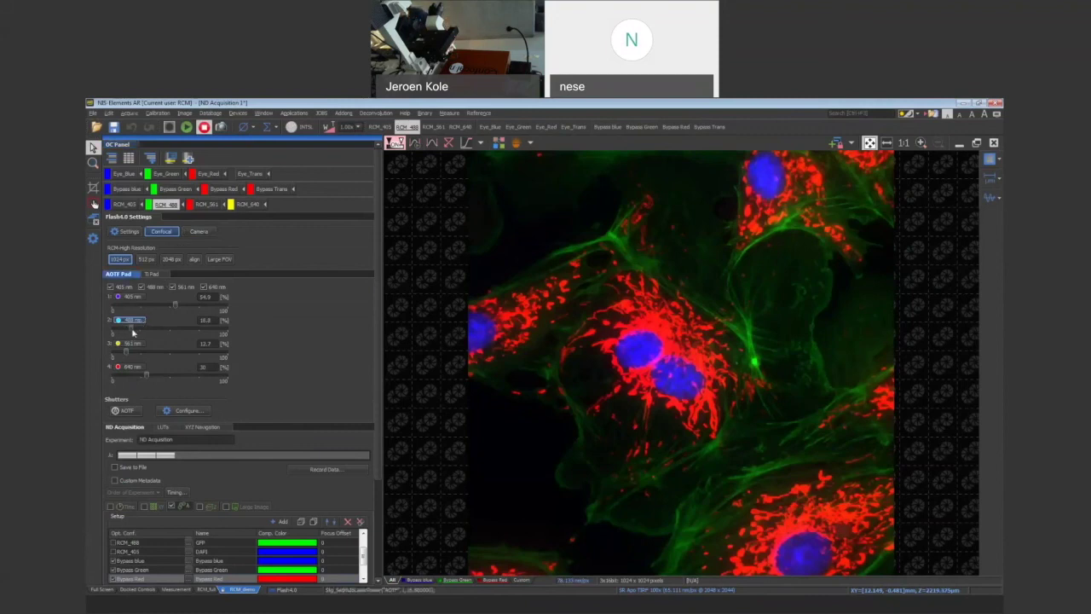
{"action": "left_click", "coordinate": [204, 206]}
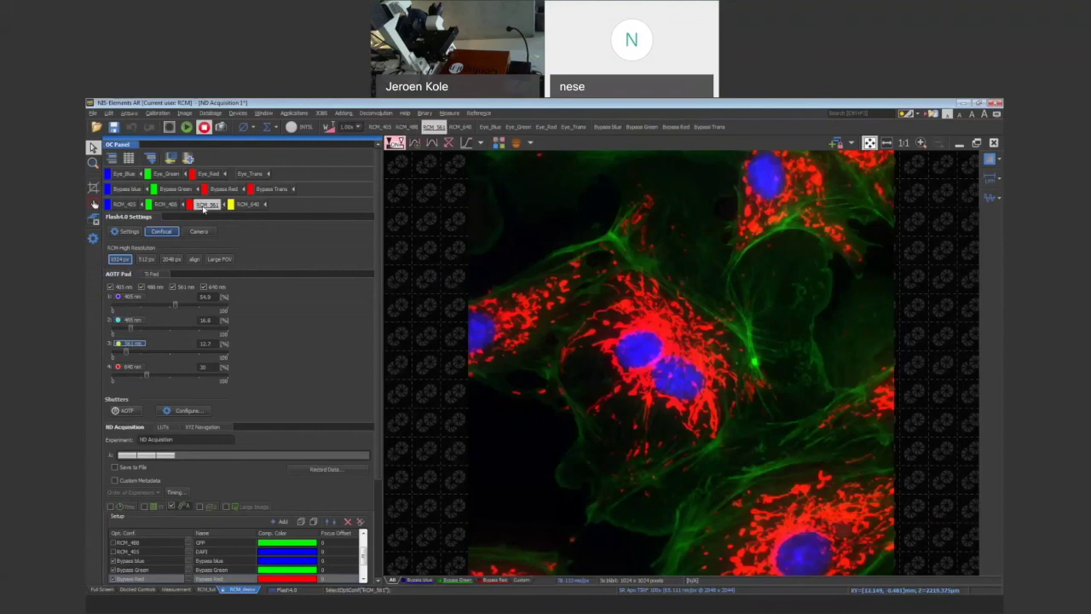
{"action": "left_click", "coordinate": [128, 203]}
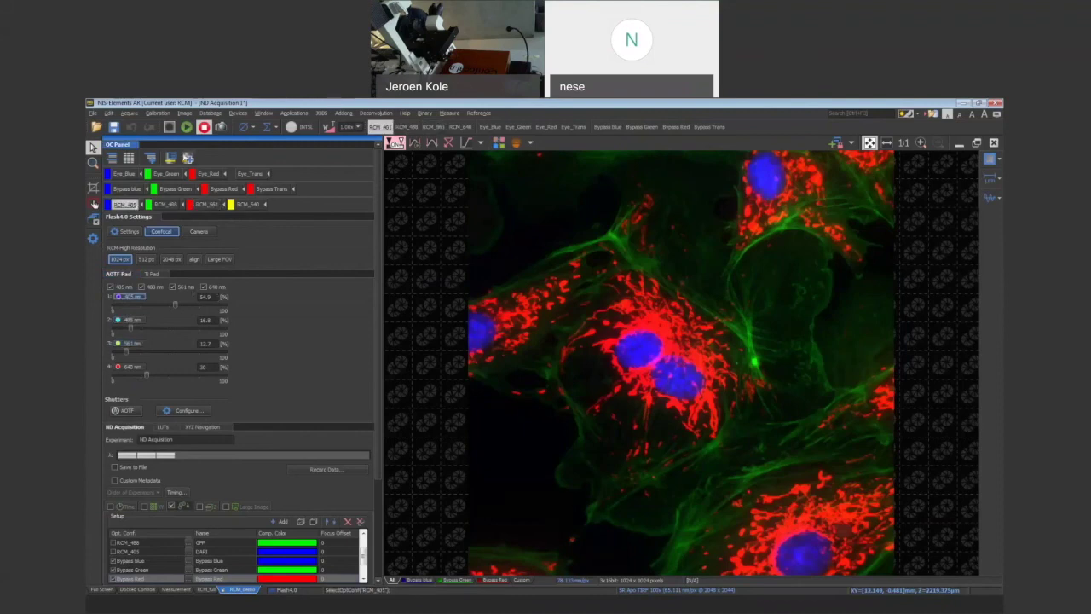
Step: Replace the bypass channels in the ND Acquisition with RCM_561, RCM_488 and RCM_405, and run it
{"action": "scroll", "coordinate": [374, 452], "scroll_direction": "down", "scroll_amount": 3}
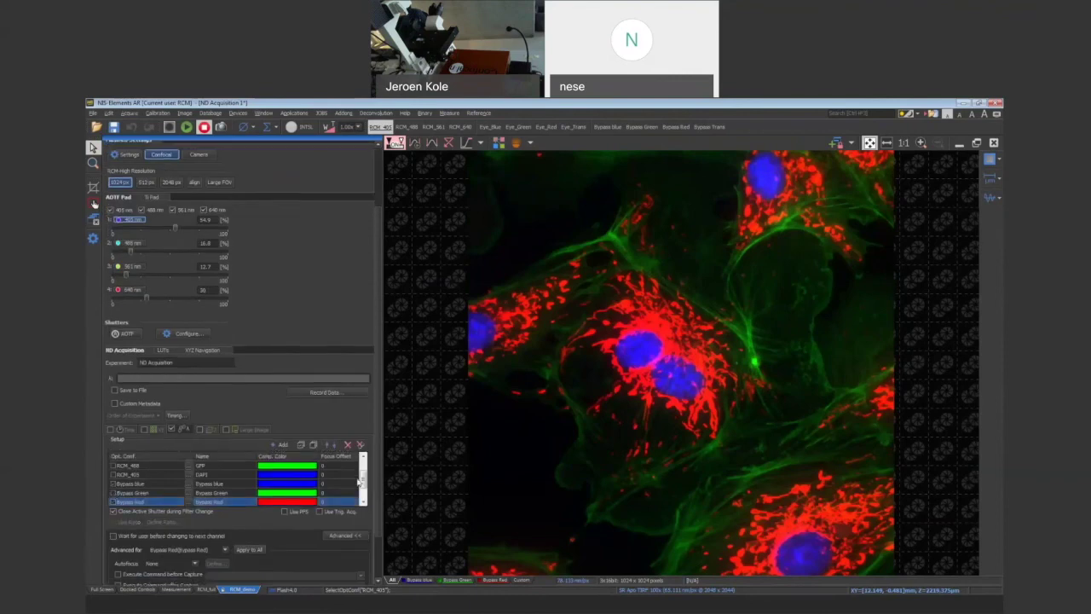
{"action": "scroll", "coordinate": [359, 481], "scroll_direction": "up", "scroll_amount": 2}
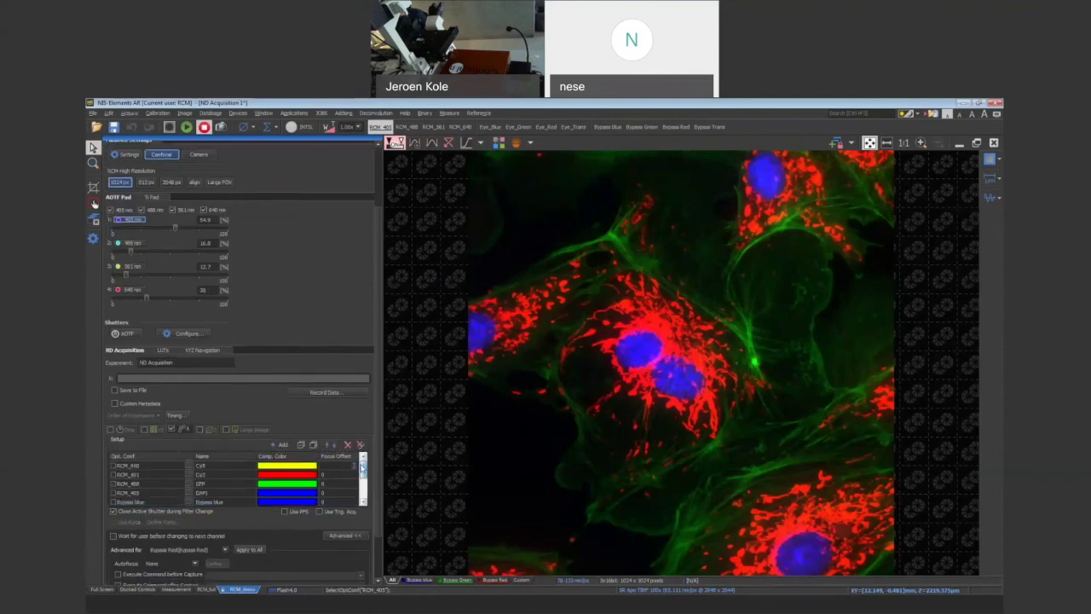
{"action": "left_click", "coordinate": [112, 483]}
{"action": "left_click", "coordinate": [113, 493]}
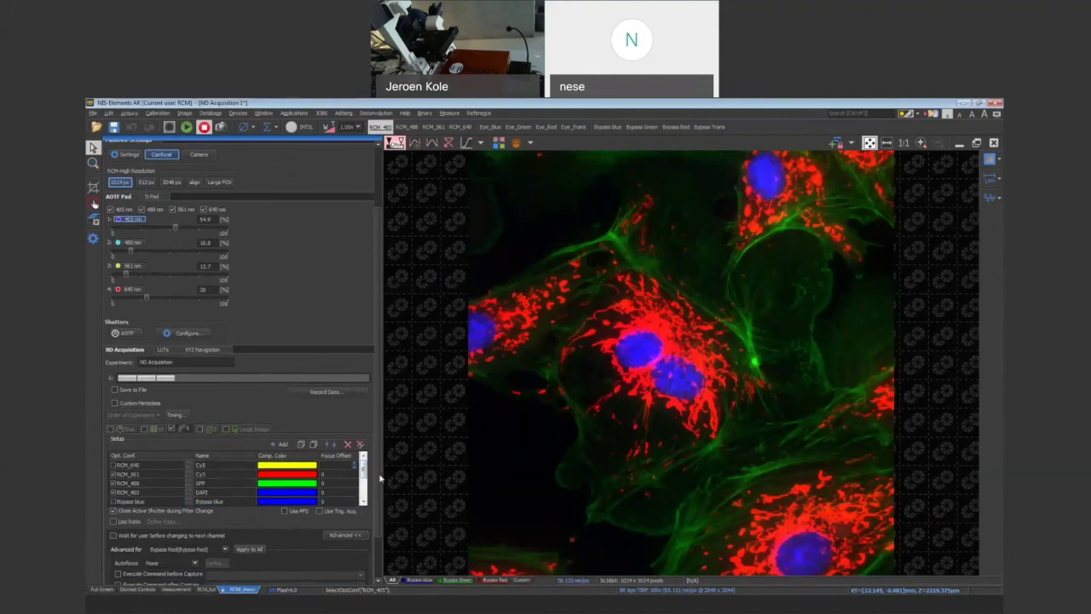
{"action": "scroll", "coordinate": [381, 480], "scroll_direction": "down", "scroll_amount": 2}
{"action": "left_click", "coordinate": [353, 573]}
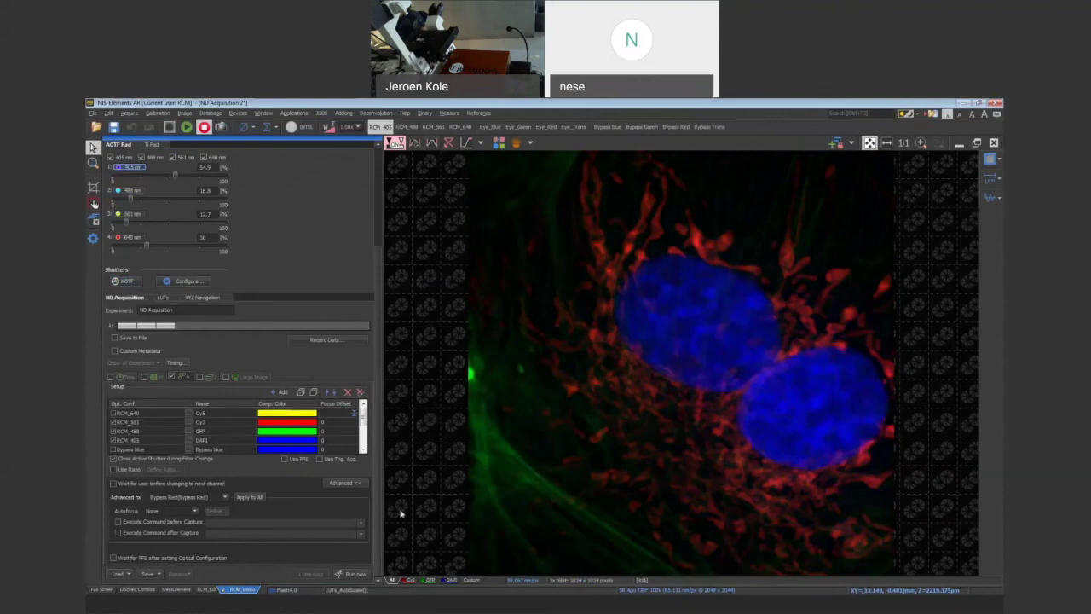
Step: Show only the GFP channel of the RCM image and set its upper LUT limit to 2098
{"action": "left_click", "coordinate": [428, 580]}
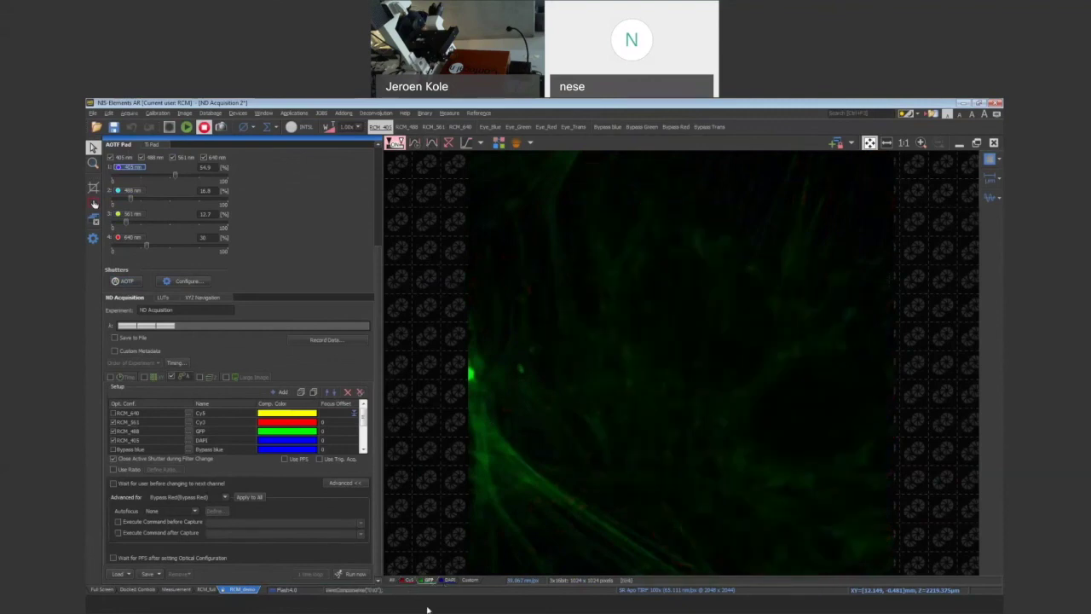
{"action": "left_click", "coordinate": [162, 297]}
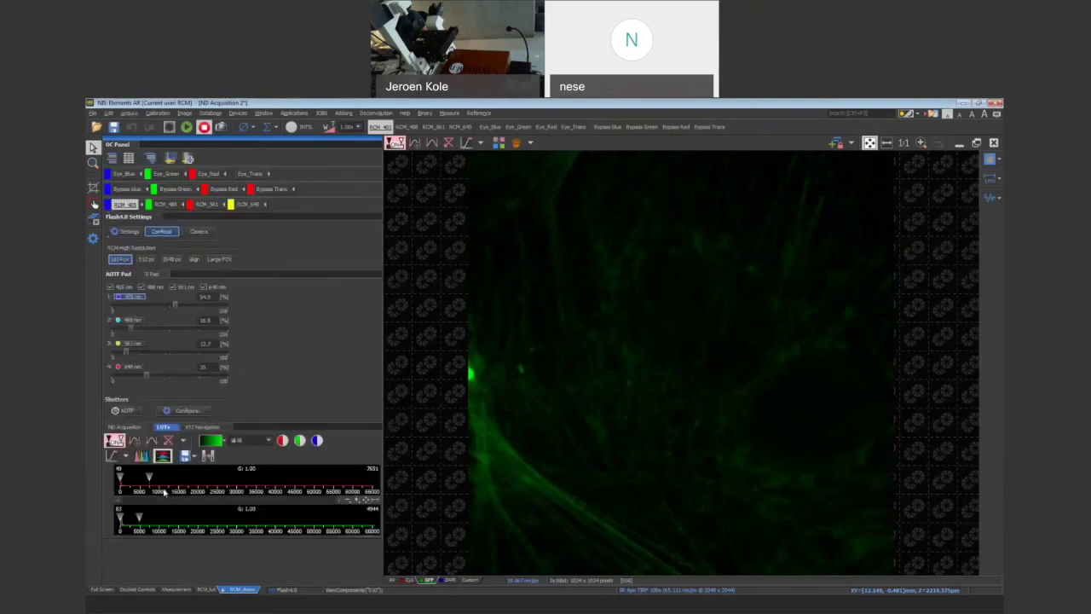
{"action": "left_click_drag", "start_coordinate": [139, 517], "coordinate": [130, 517]}
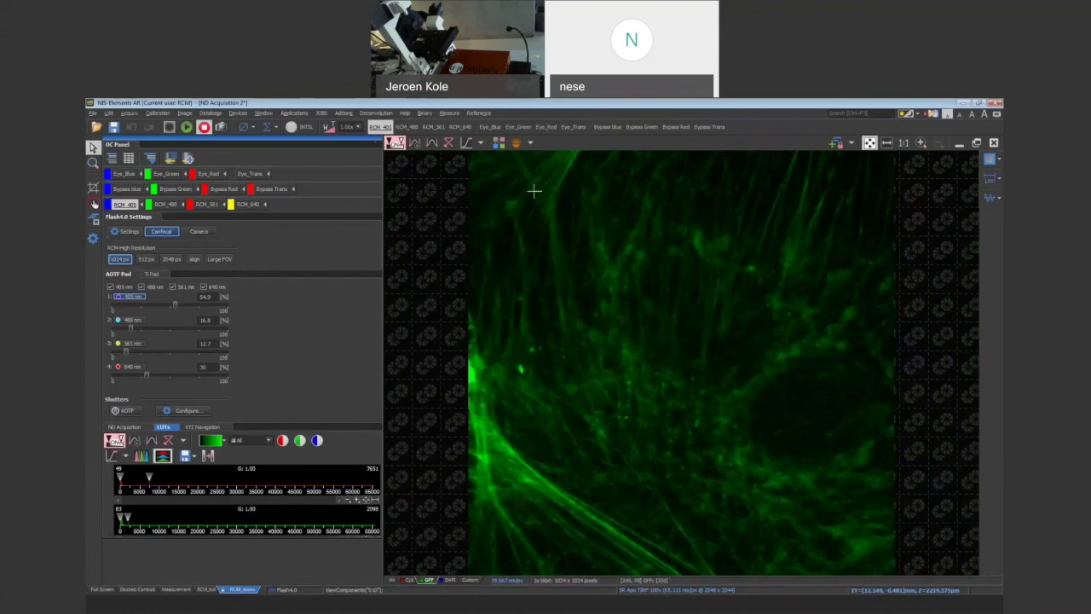
Step: Compare the actin detail by enlarging the Bypass Green channel of the second bypass acquisition, and return to the RCM image
{"action": "left_click", "coordinate": [263, 113]}
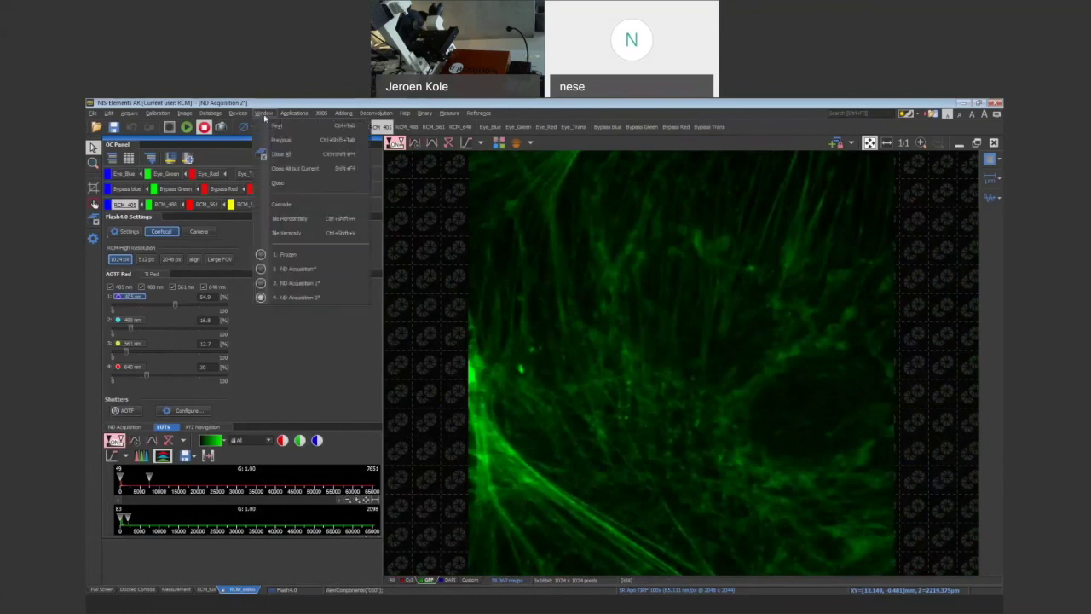
{"action": "left_click", "coordinate": [296, 282]}
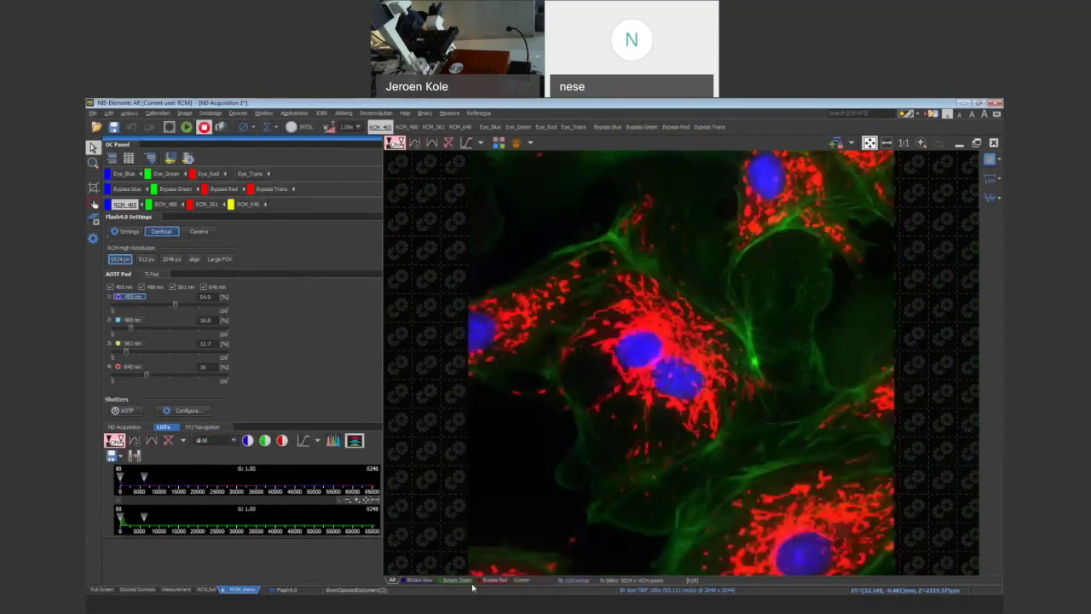
{"action": "left_click", "coordinate": [457, 581]}
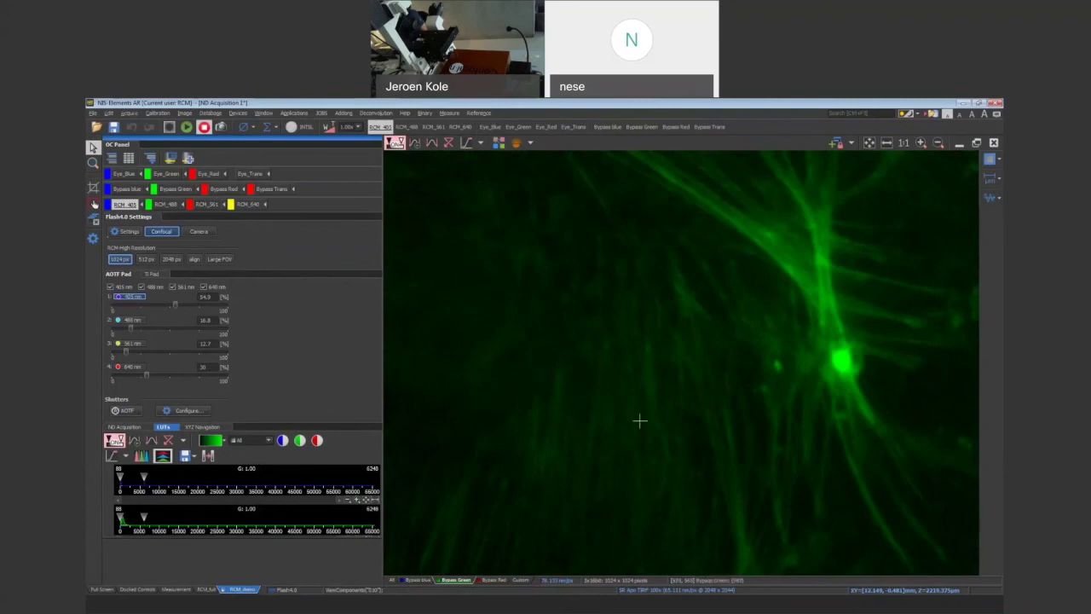
{"action": "left_click", "coordinate": [259, 113]}
{"action": "left_click", "coordinate": [289, 298]}
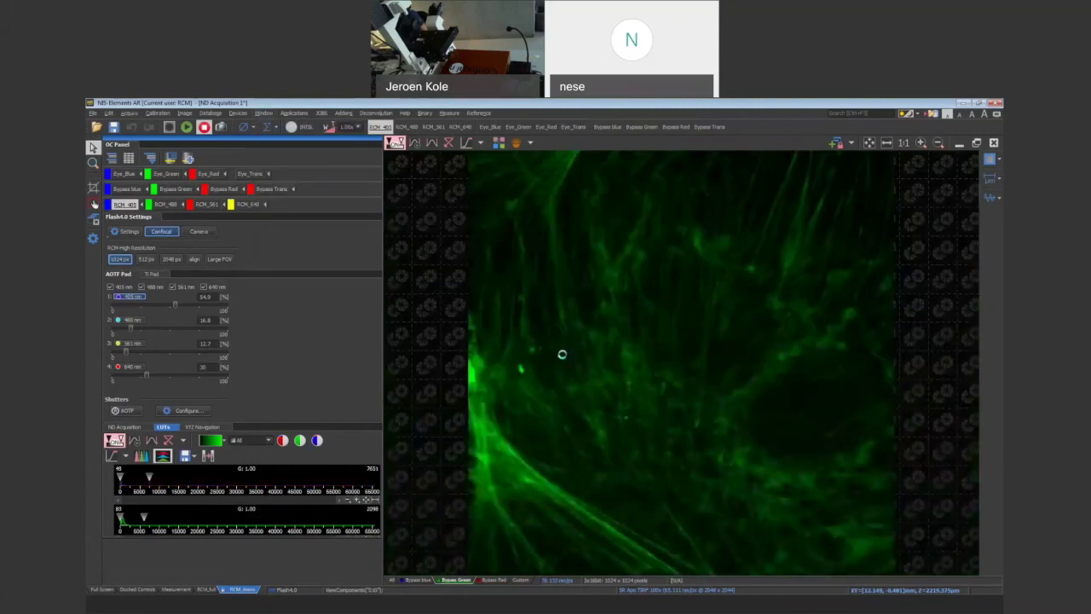